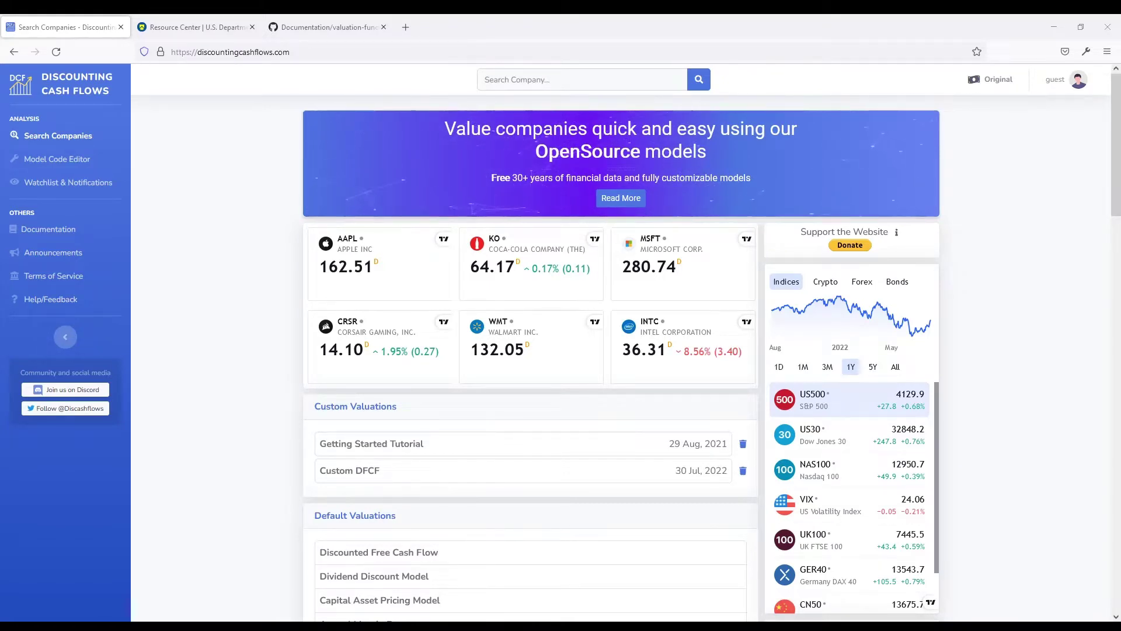
# Find Apple Inc. by its ticker AAPL and value it with the Discounted Free Cash Flow model
pyautogui.click(582, 79)
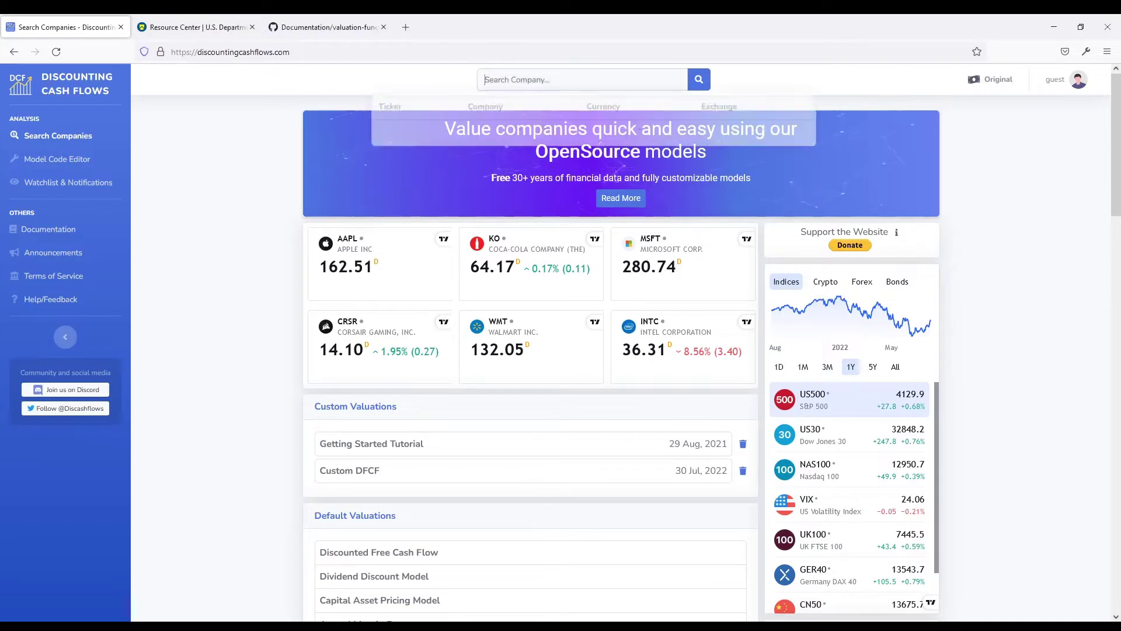
pyautogui.write('AAPL')
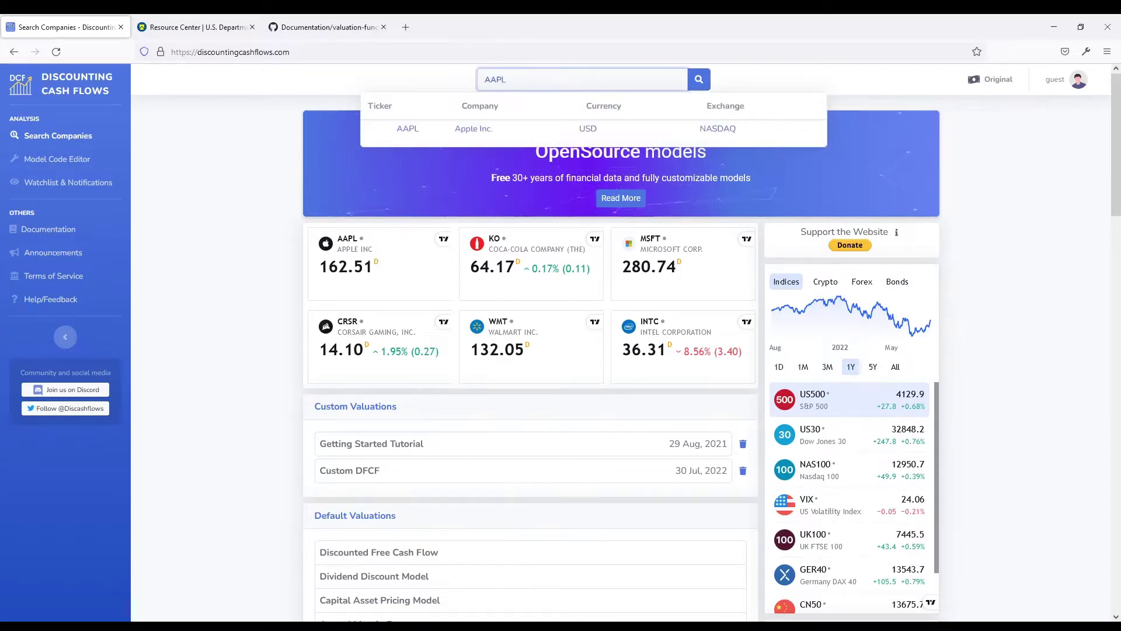
pyautogui.click(474, 129)
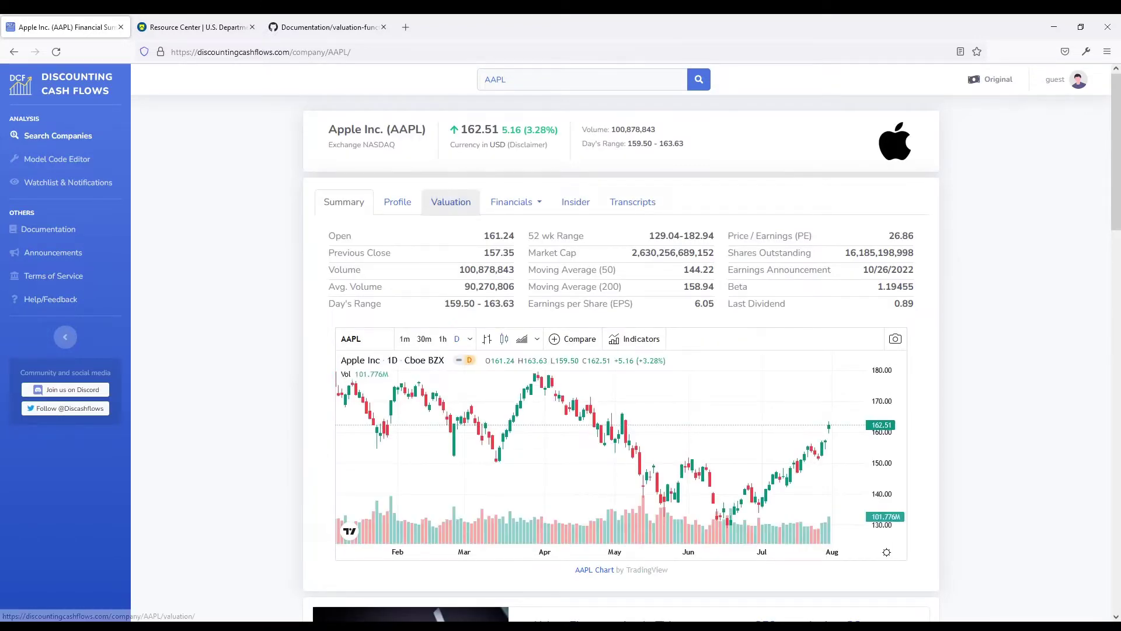
pyautogui.click(451, 202)
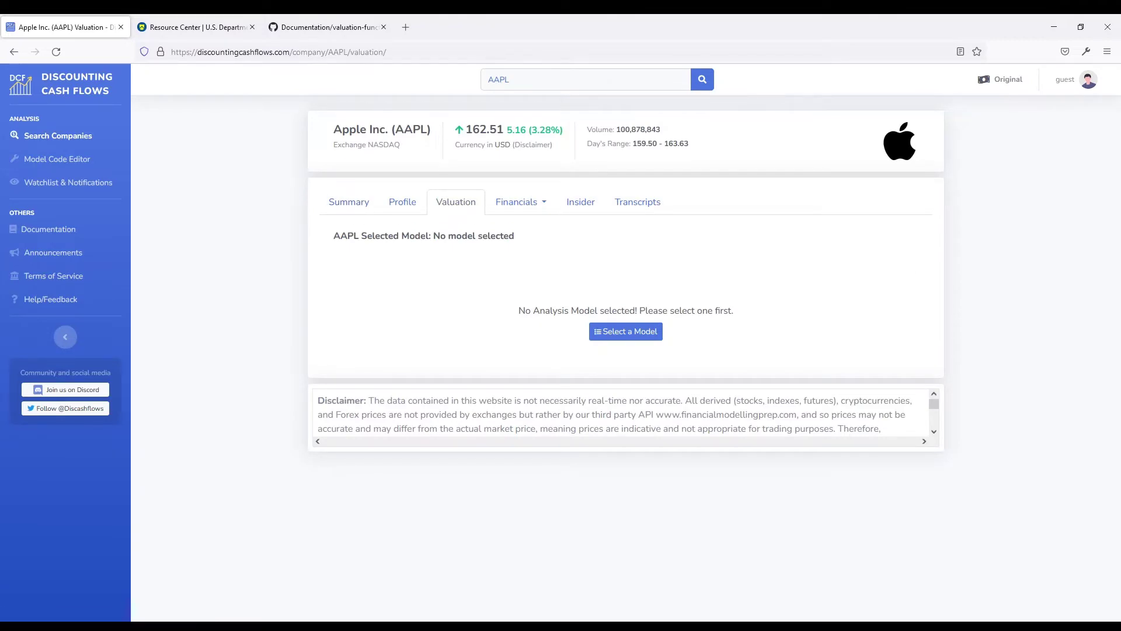
pyautogui.click(625, 331)
pyautogui.click(537, 160)
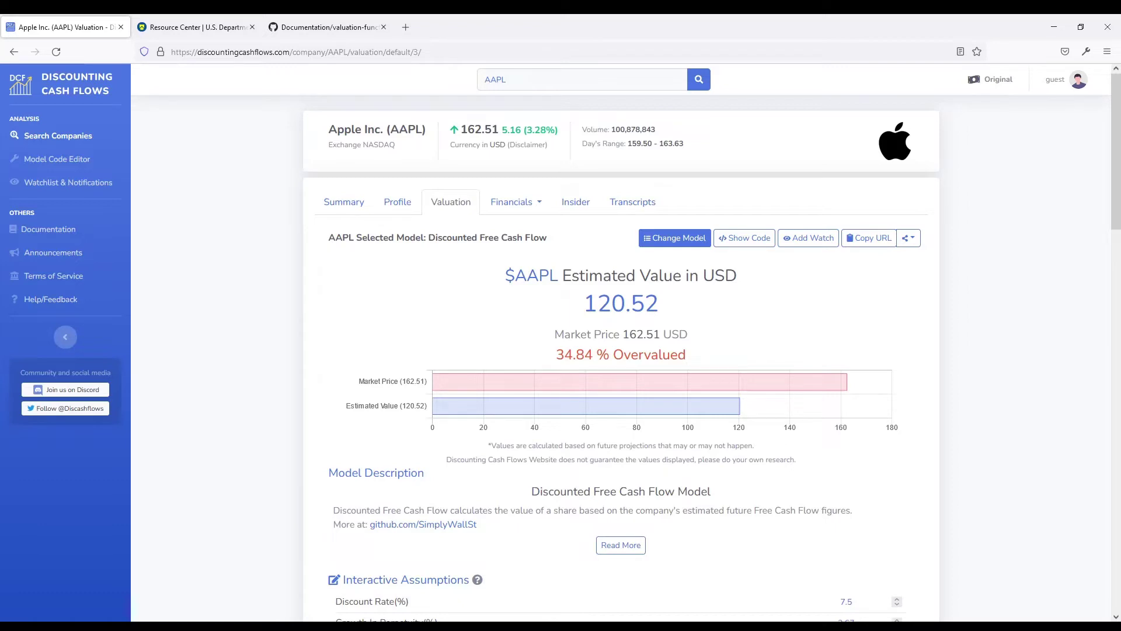
# Review the model's interactive assumptions, then the terminal value and the sum of discounted free cash flows in Values of Interest
pyautogui.scroll(-2, 626, 342)
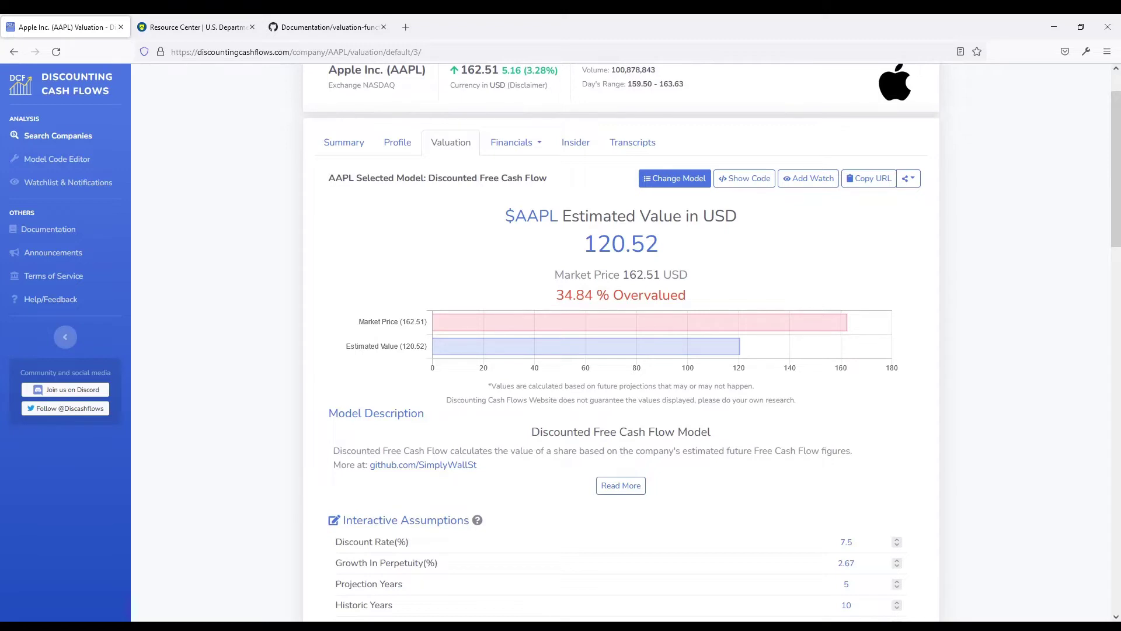
pyautogui.scroll(-6, 621, 342)
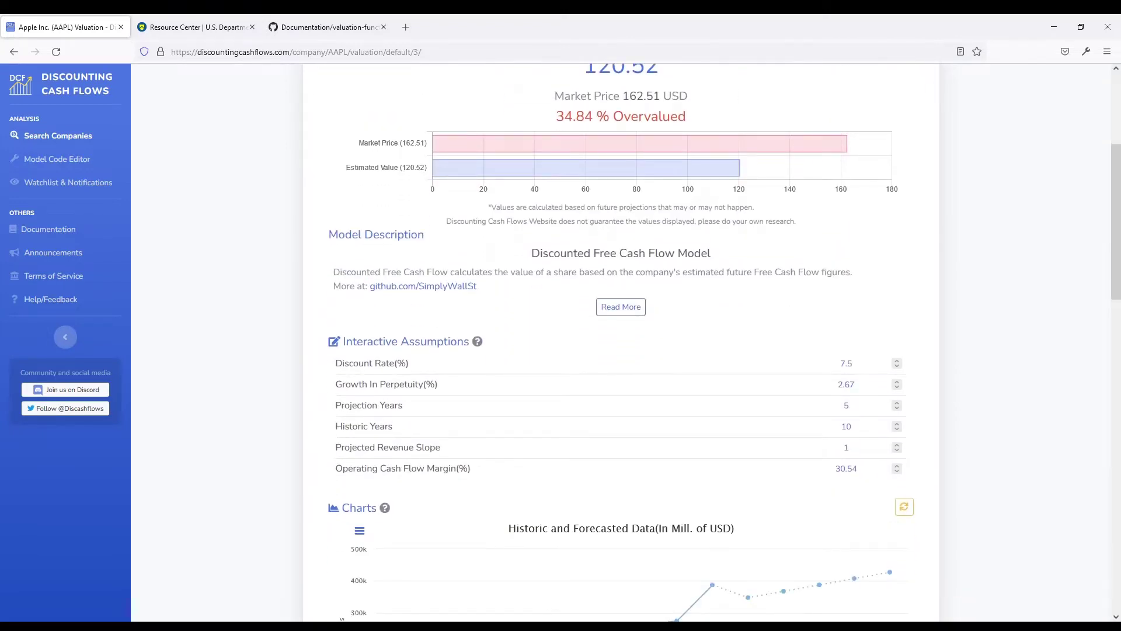
pyautogui.moveTo(335, 363); pyautogui.dragTo(472, 470)
pyautogui.click(461, 496)
pyautogui.scroll(-14, 621, 344)
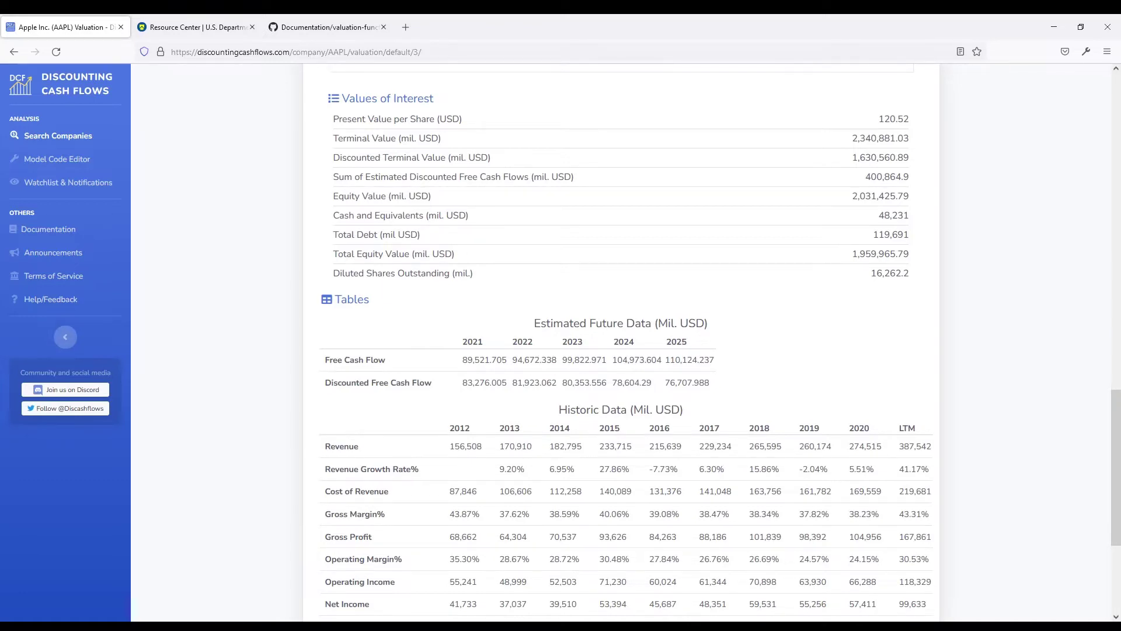
pyautogui.moveTo(333, 177); pyautogui.dragTo(575, 177)
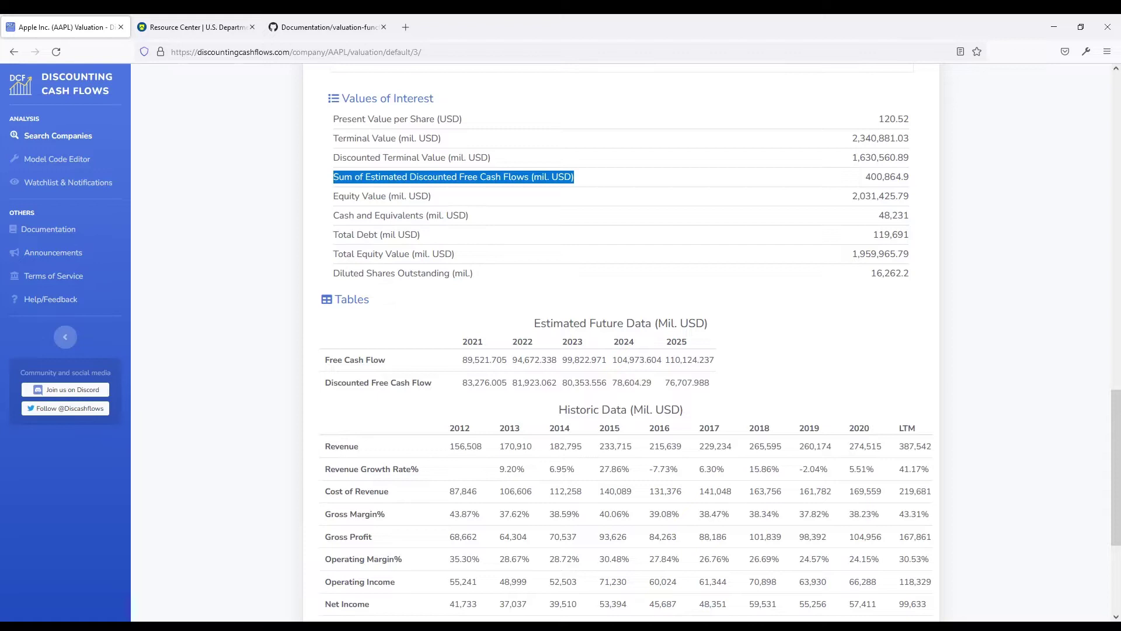
pyautogui.click(576, 177)
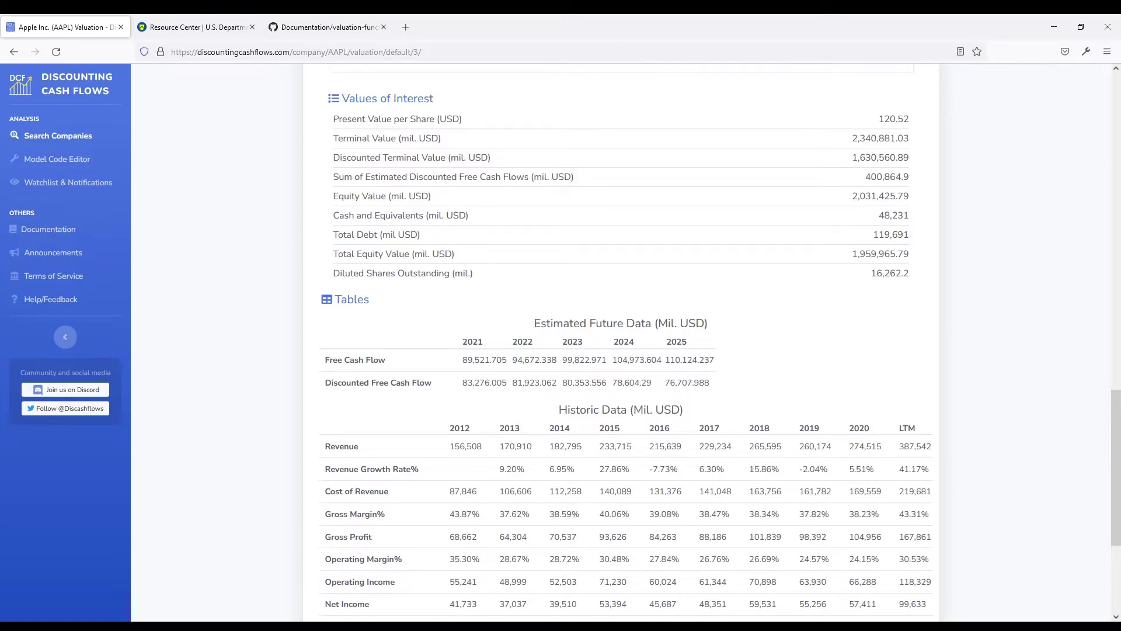
pyautogui.moveTo(333, 138); pyautogui.dragTo(441, 138)
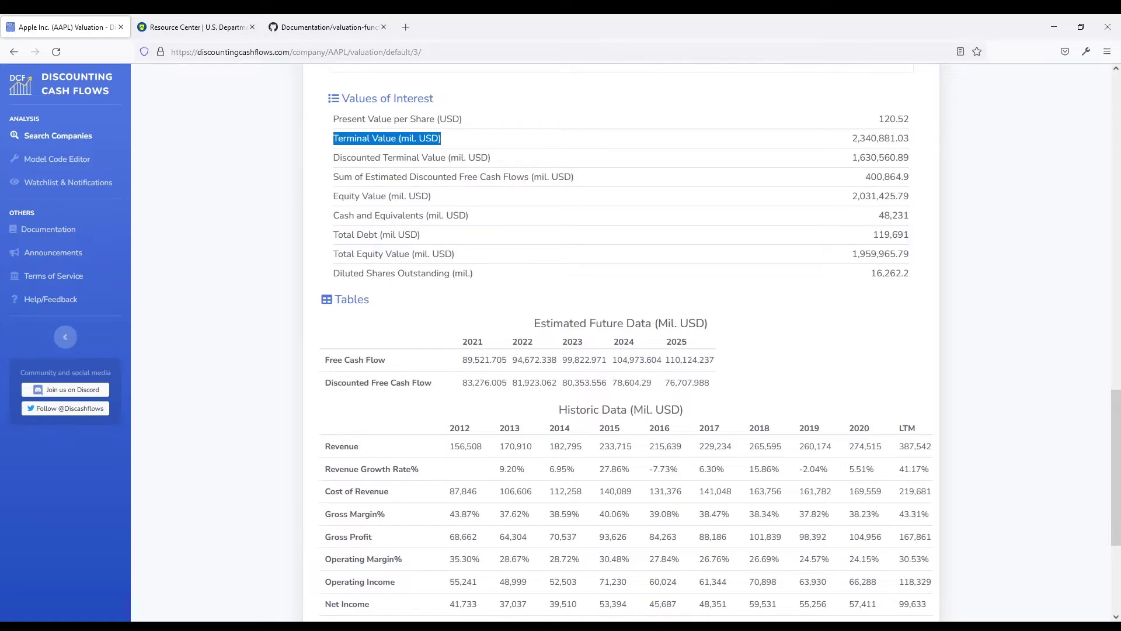
# Compare the Growth In Perpetuity assumption with the 10-year rate for 07/29/2022 on the Treasury yield curve page
pyautogui.scroll(10, 462, 280)
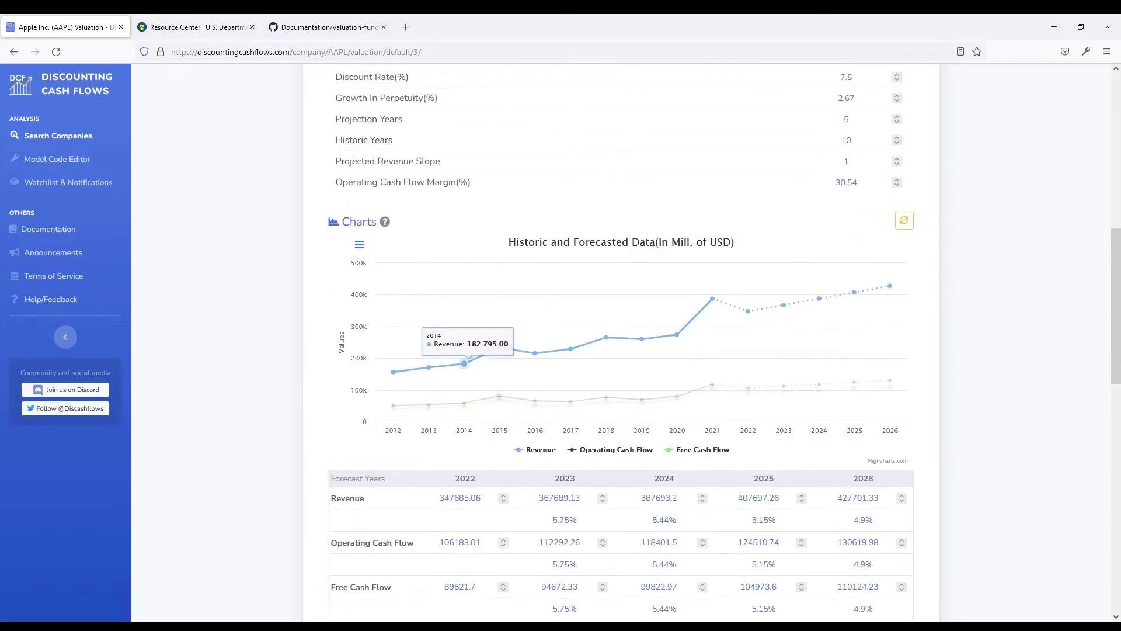
pyautogui.moveTo(335, 205); pyautogui.dragTo(437, 206)
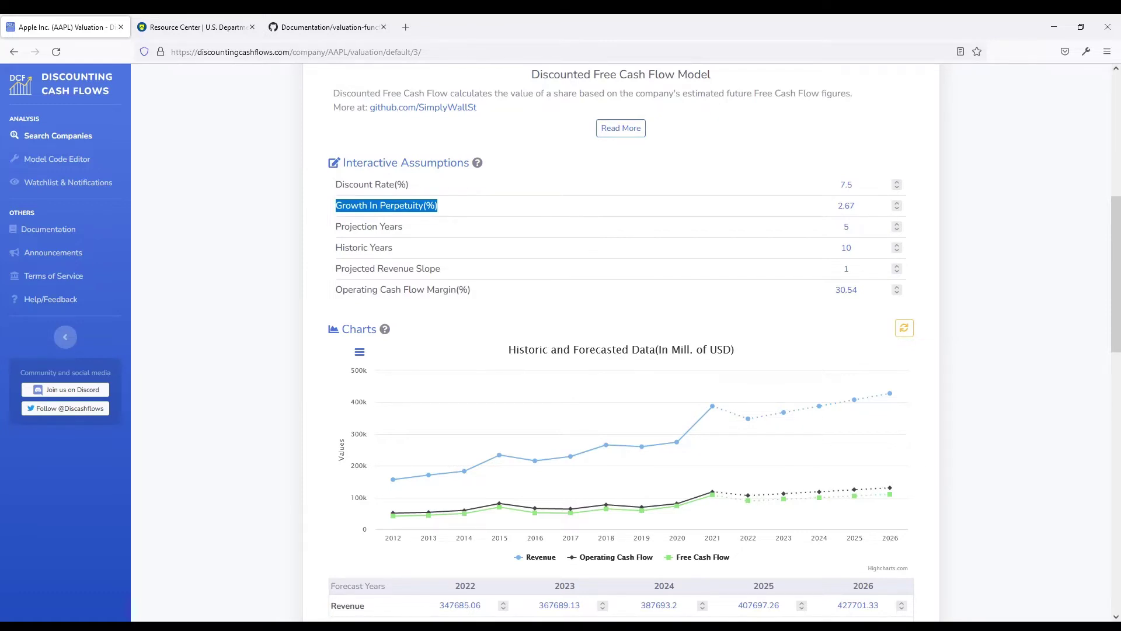
pyautogui.click(193, 27)
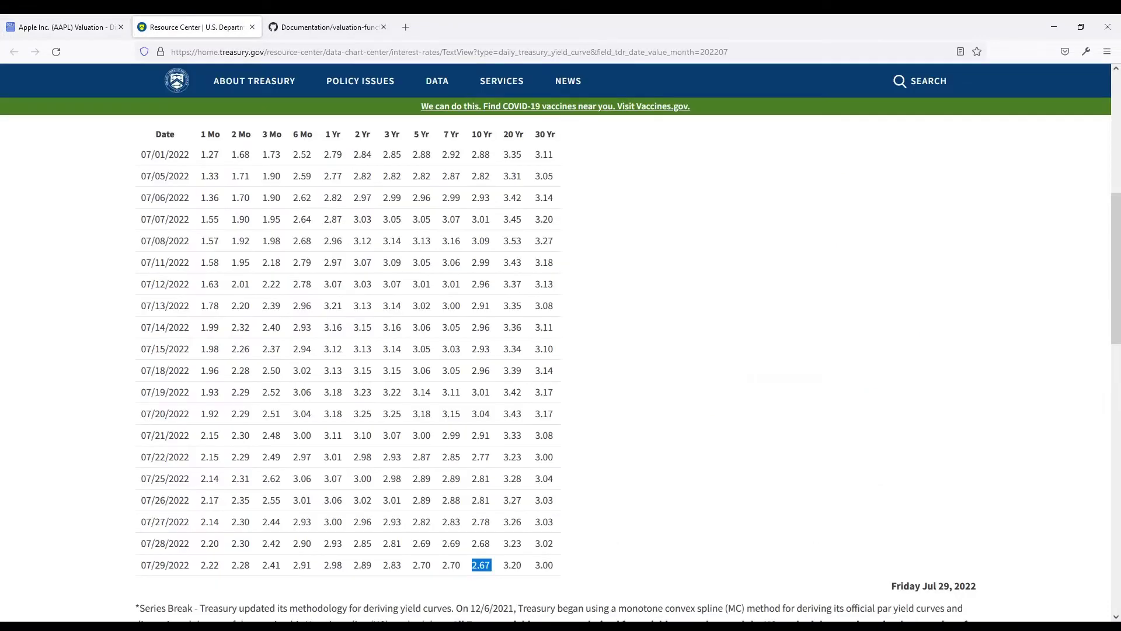
pyautogui.scroll(7, 671, 306)
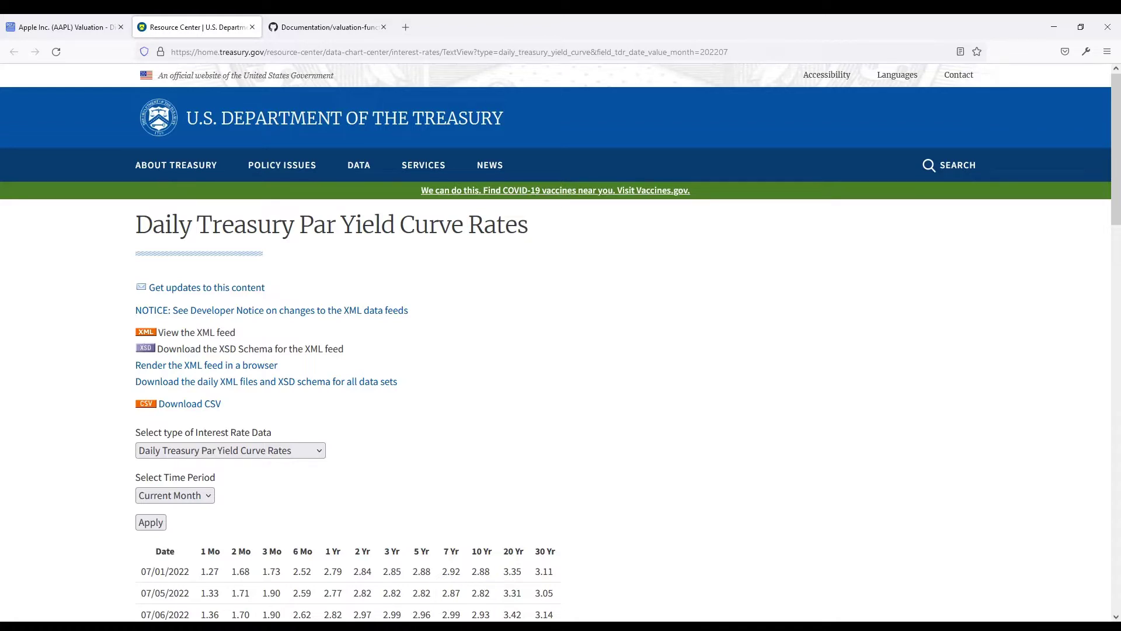
pyautogui.scroll(-5, 560, 342)
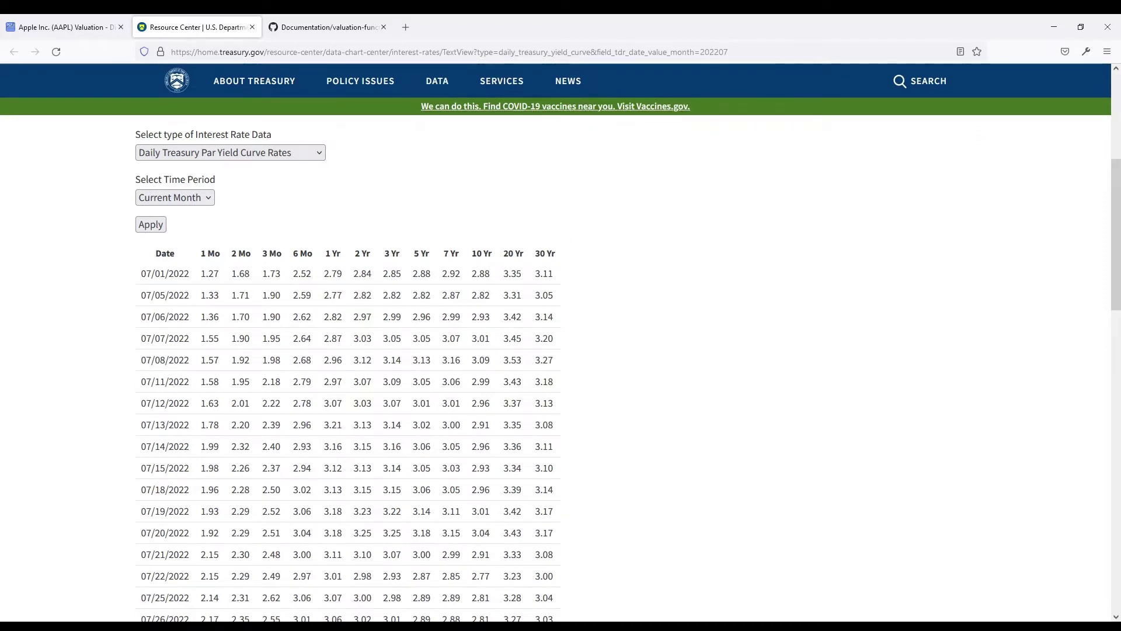
pyautogui.scroll(-5, 560, 342)
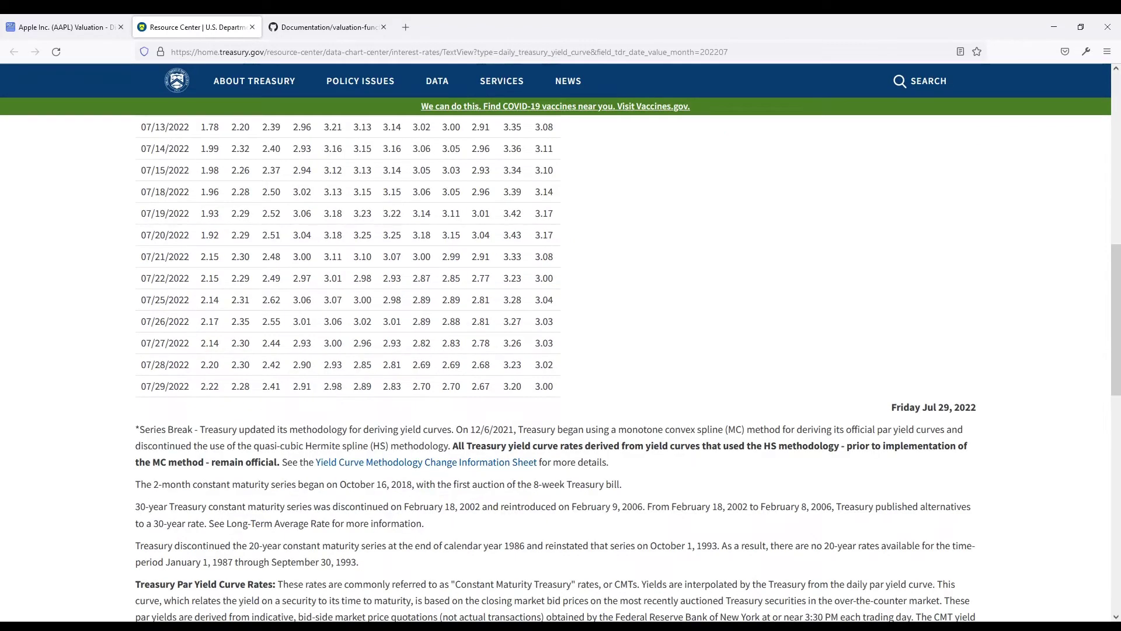
pyautogui.moveTo(491, 386); pyautogui.dragTo(471, 386)
pyautogui.click(471, 386)
pyautogui.click(88, 27)
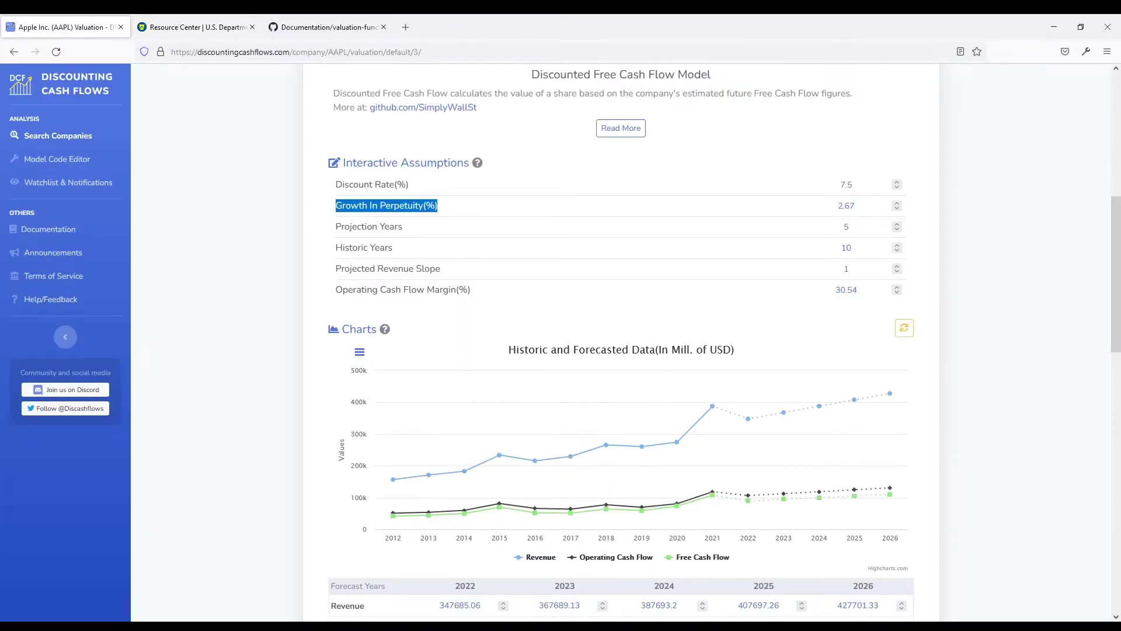
pyautogui.click(437, 206)
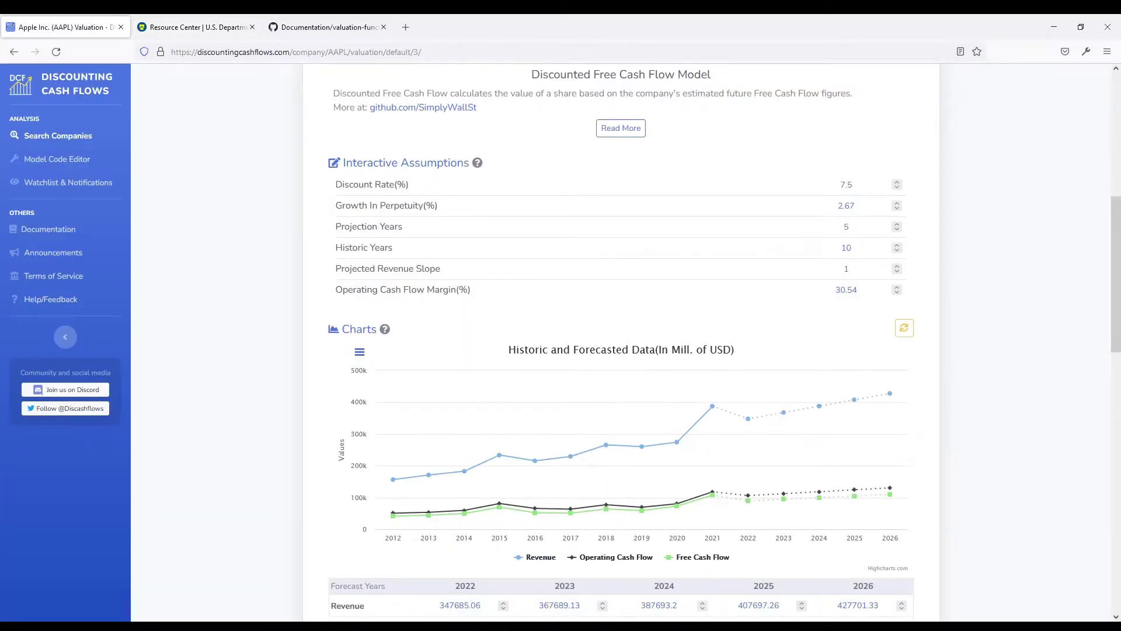
# Examine the Values of Interest from discounted terminal value through cash, total debt and total equity value to diluted shares outstanding
pyautogui.scroll(-8, 621, 342)
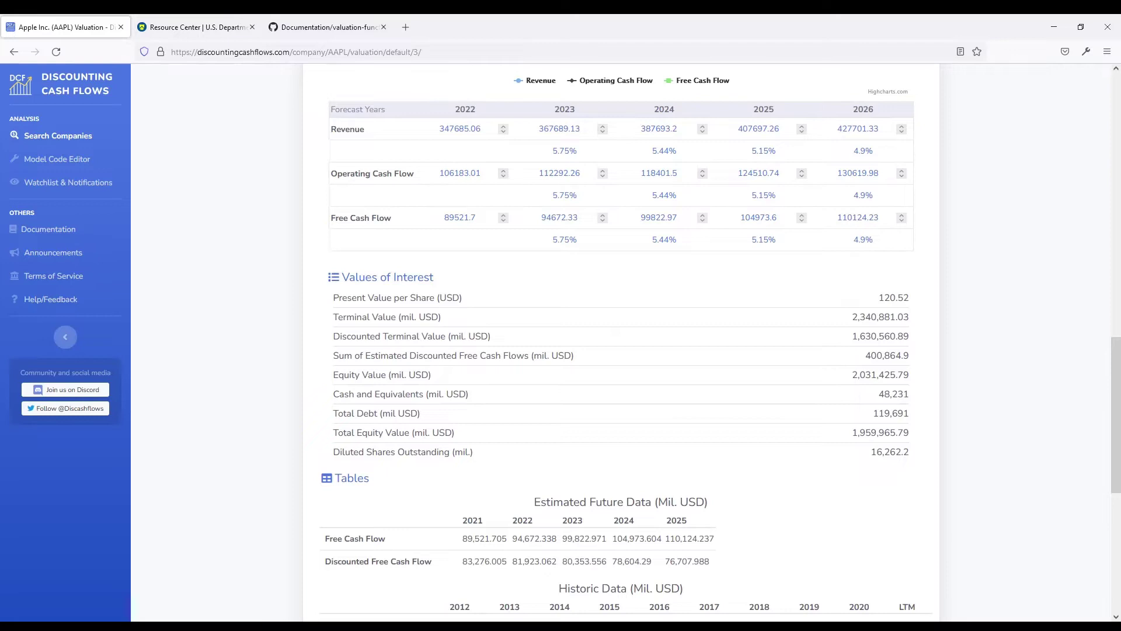
pyautogui.moveTo(334, 336); pyautogui.dragTo(491, 336)
pyautogui.moveTo(334, 356); pyautogui.dragTo(574, 355)
pyautogui.click(574, 355)
pyautogui.moveTo(334, 395); pyautogui.dragTo(469, 395)
pyautogui.click(469, 394)
pyautogui.moveTo(333, 413); pyautogui.dragTo(419, 414)
pyautogui.click(419, 413)
pyautogui.moveTo(333, 433); pyautogui.dragTo(455, 432)
pyautogui.click(455, 433)
pyautogui.moveTo(333, 452); pyautogui.dragTo(472, 451)
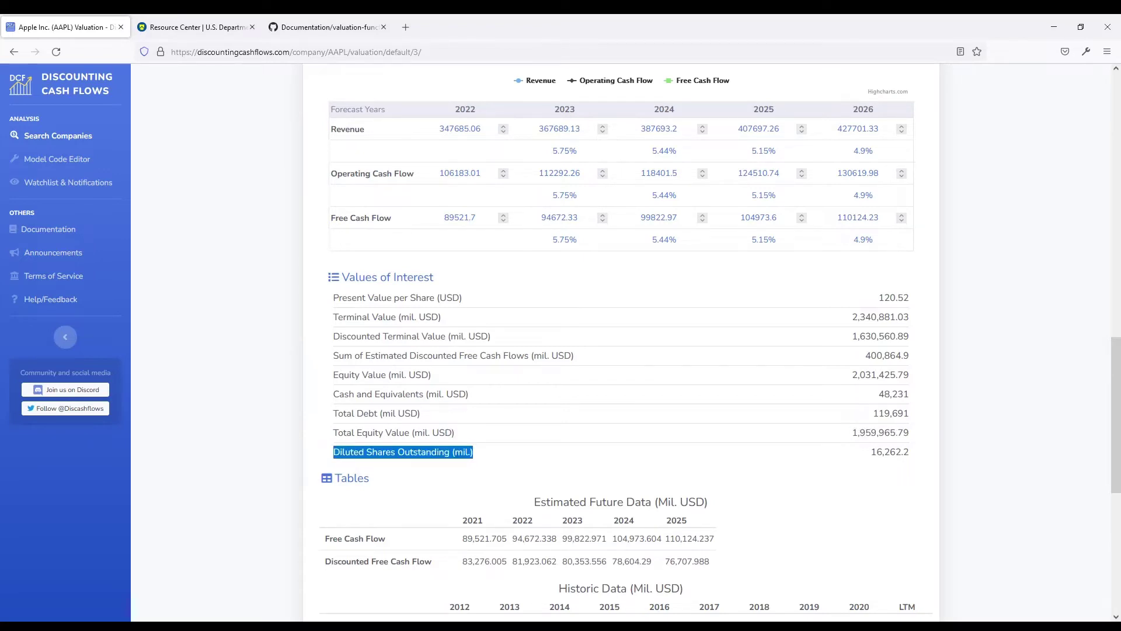
pyautogui.click(473, 451)
# Set the Discount Rate assumption to 6% and check the updated estimated value per share
pyautogui.scroll(15, 620, 345)
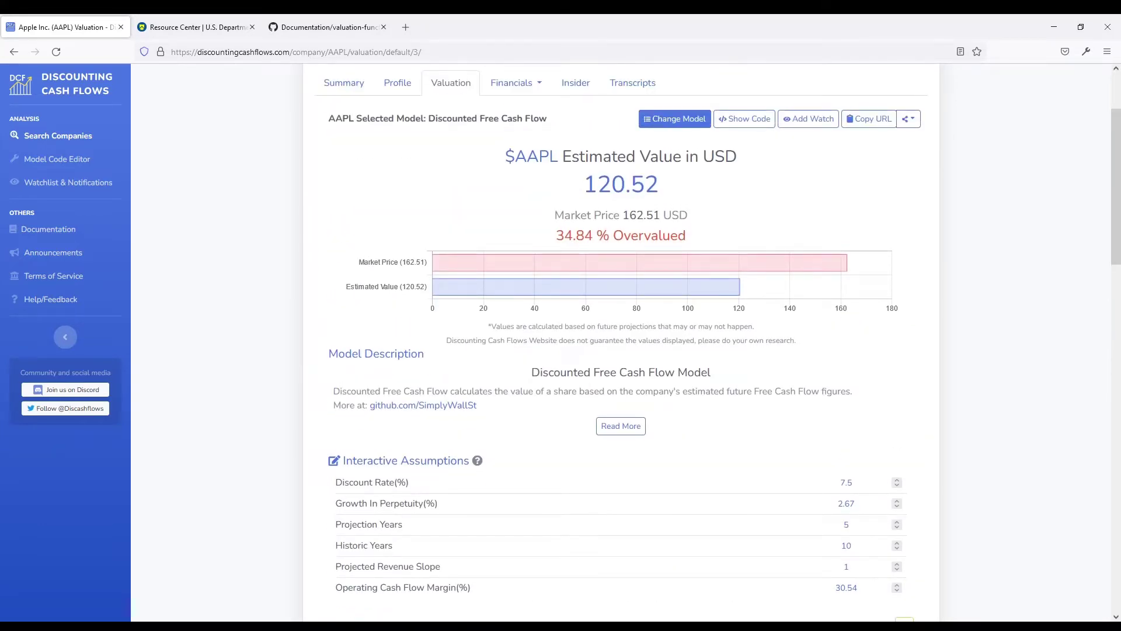
pyautogui.scroll(-3, 621, 345)
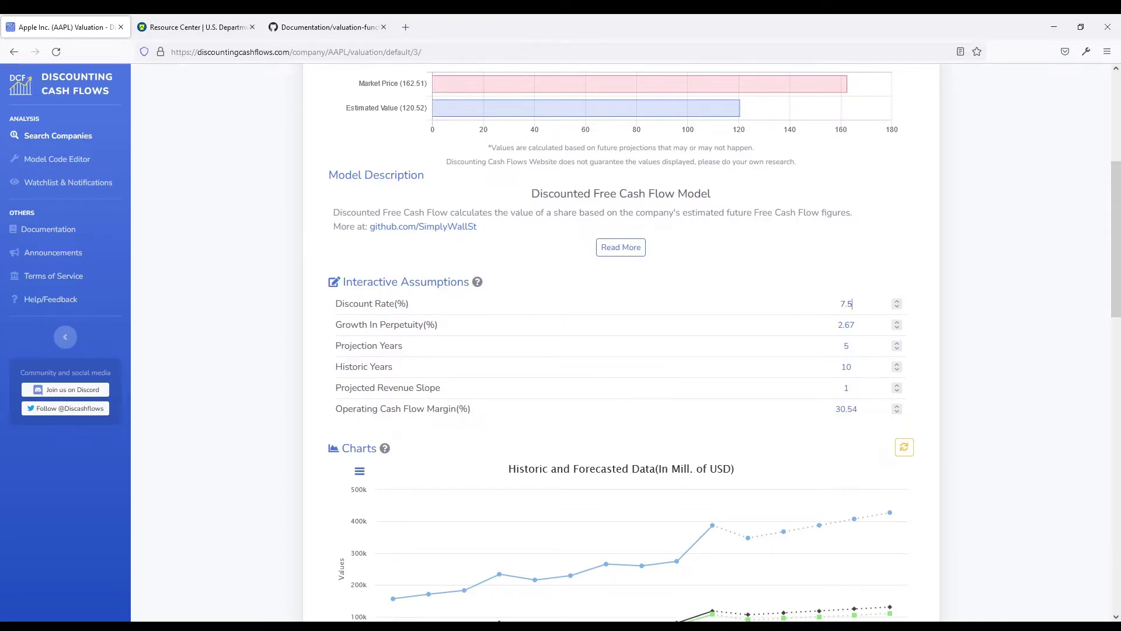
pyautogui.doubleClick(852, 304)
pyautogui.write('6')
pyautogui.scroll(1, 620, 342)
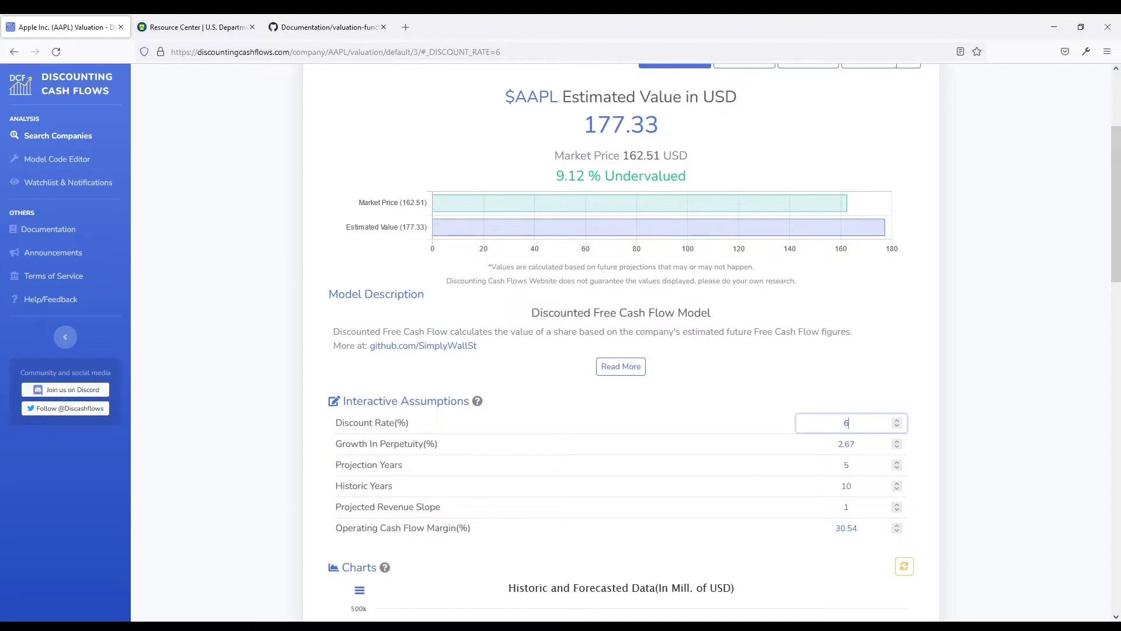
# Set Projection Years to 10 and Historic Years to 15 in the interactive assumptions
pyautogui.click(846, 368)
pyautogui.doubleClick(846, 466)
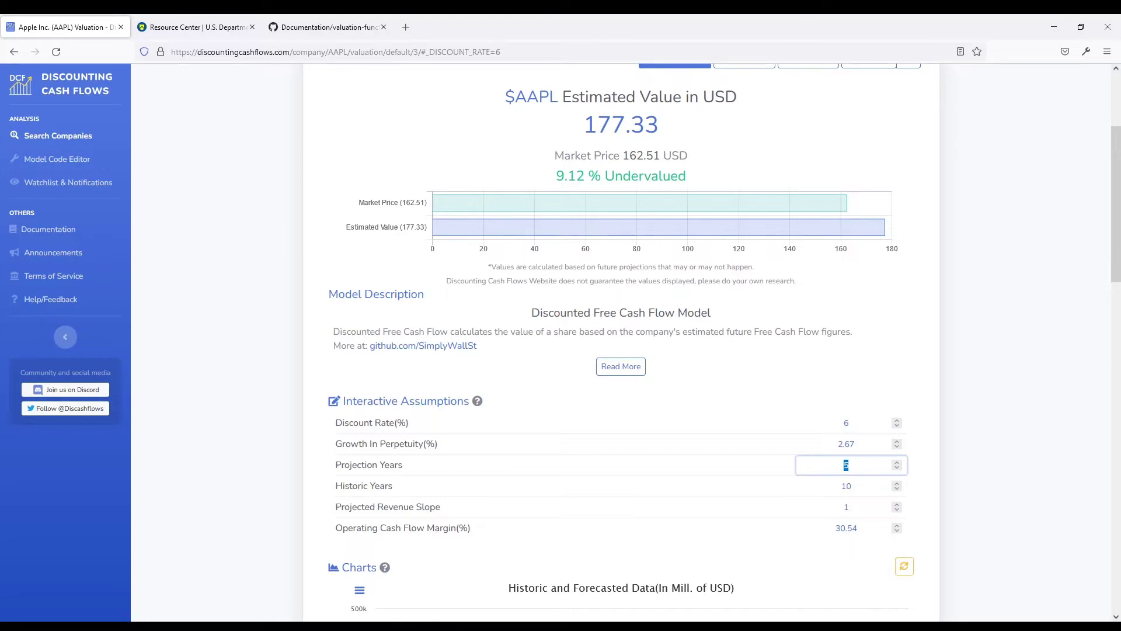
pyautogui.write('10')
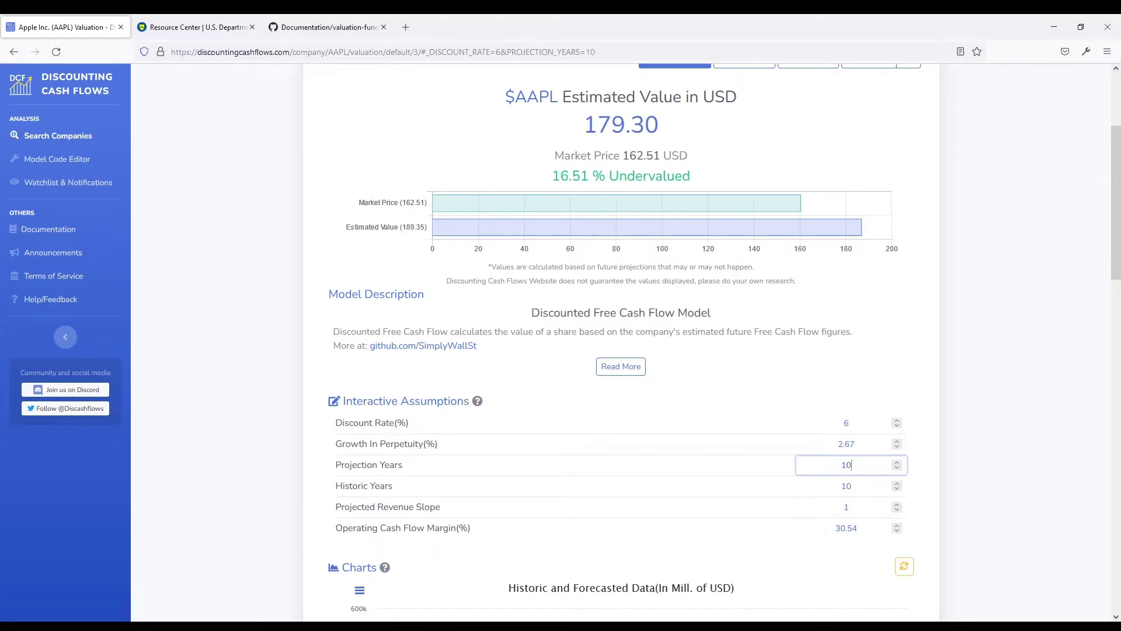
pyautogui.scroll(-2, 622, 339)
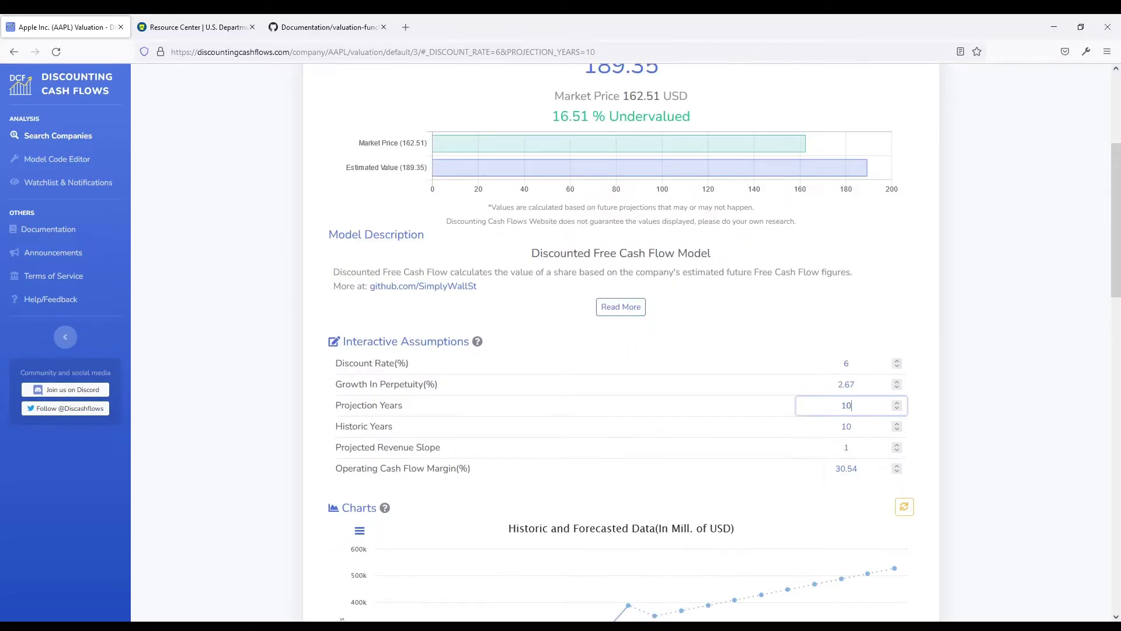
pyautogui.scroll(-2, 621, 339)
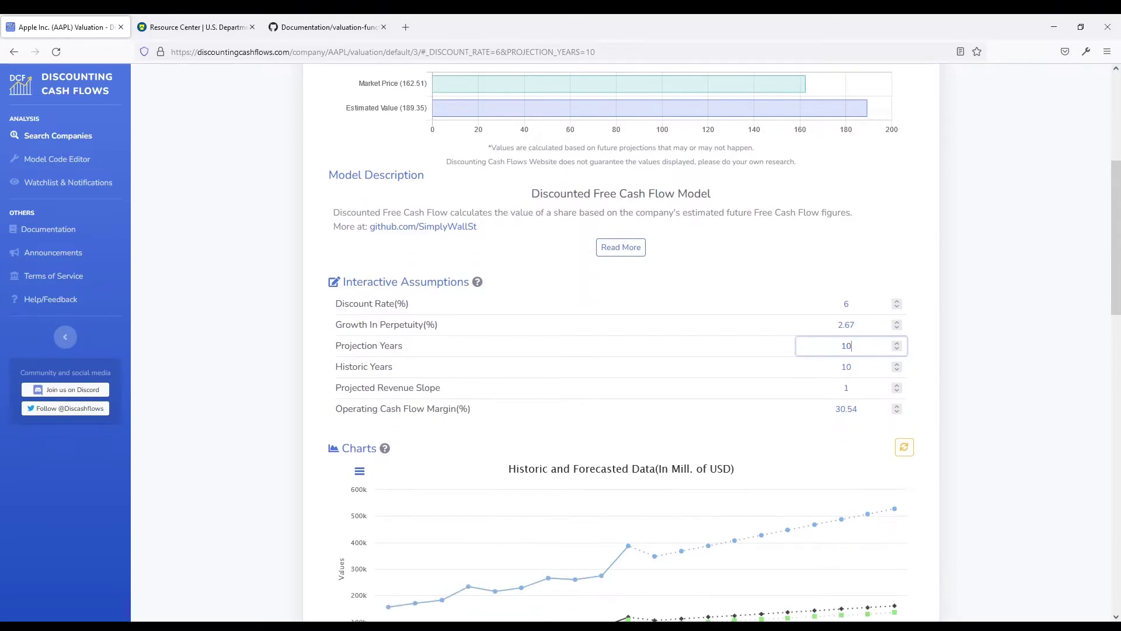
pyautogui.scroll(-4, 642, 484)
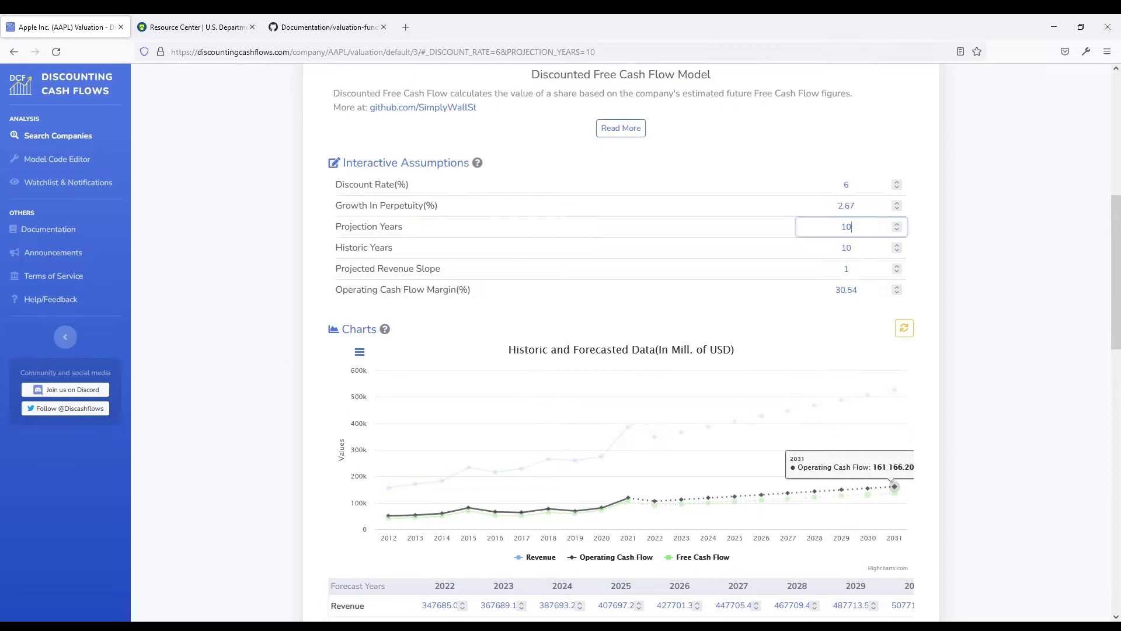
pyautogui.click(924, 397)
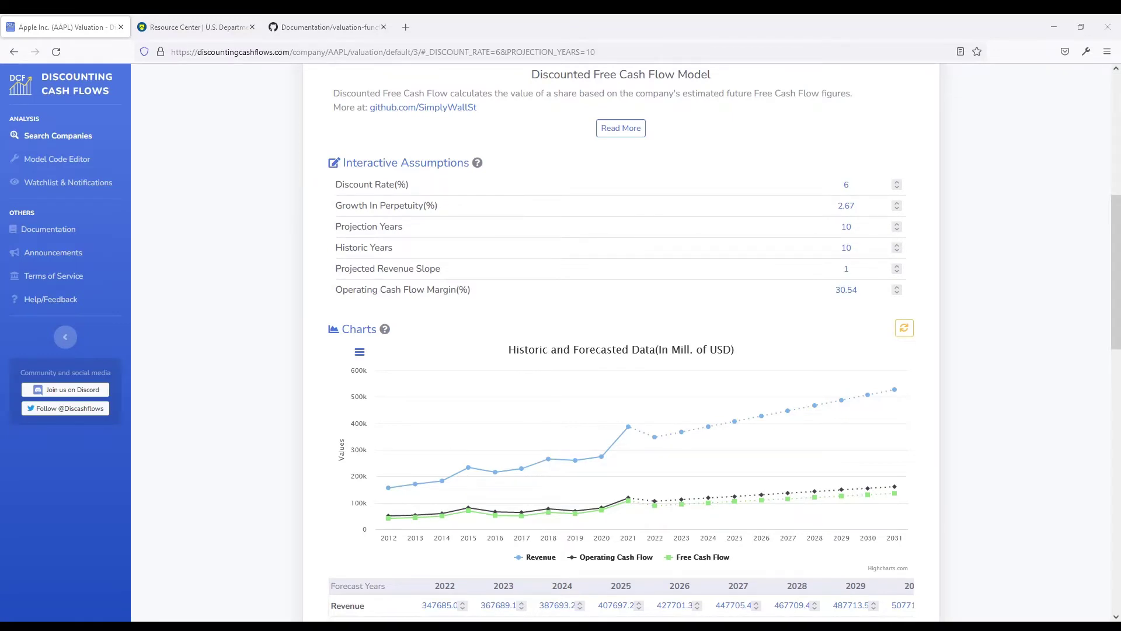
pyautogui.moveTo(852, 248); pyautogui.dragTo(846, 247)
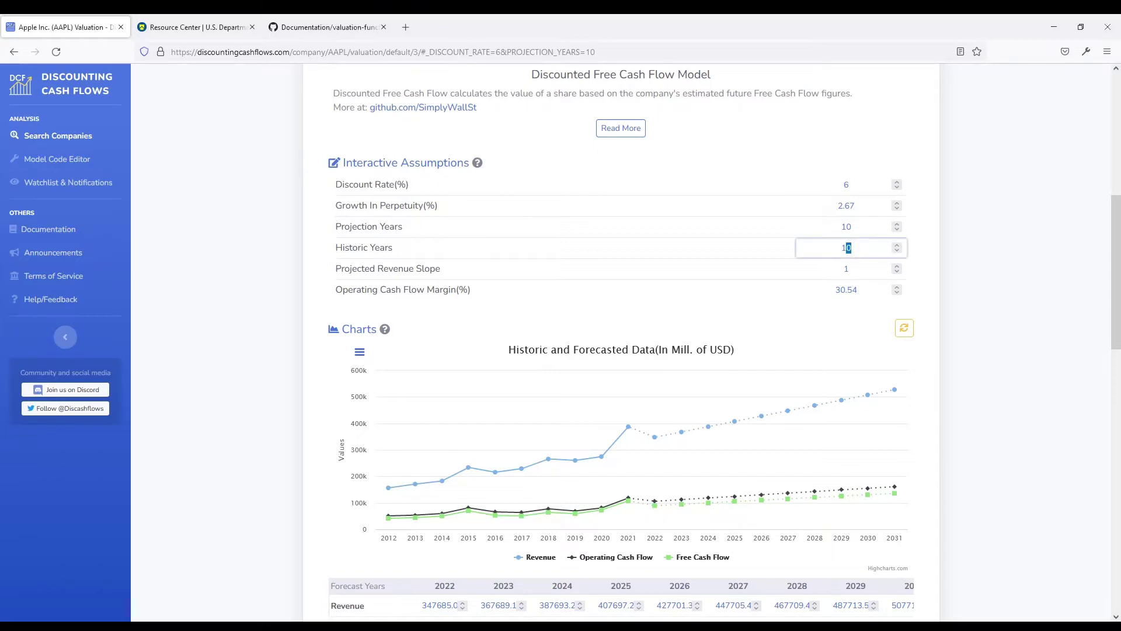
pyautogui.write('5')
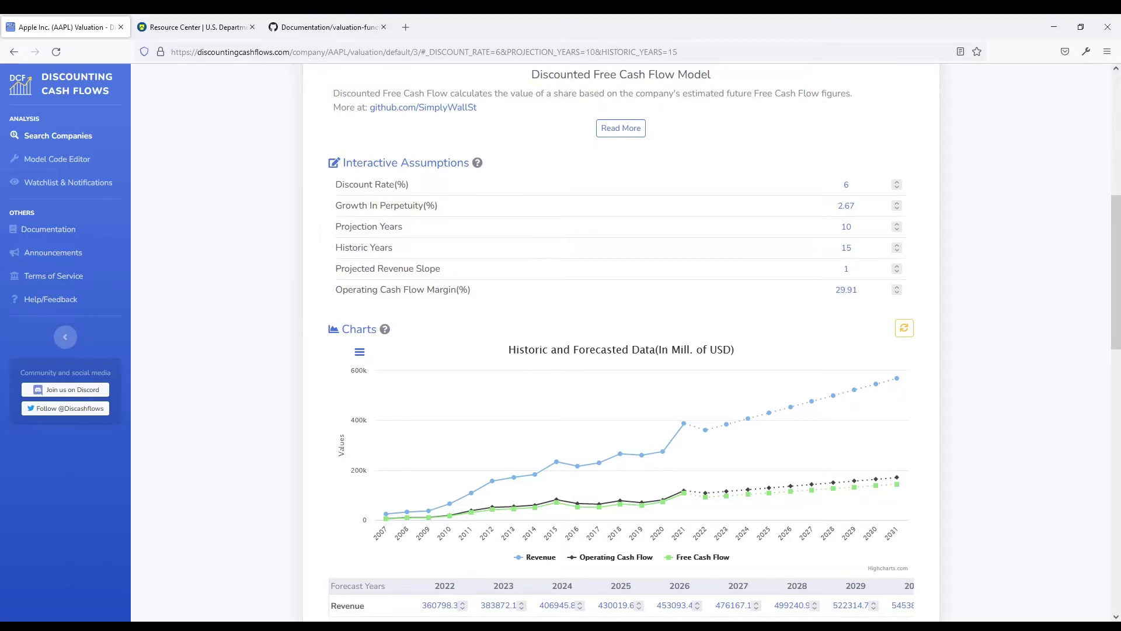
# Try Projected Revenue Slope values of 2, 0 and -1 to compare the forecasts, and return the slope to 1
pyautogui.doubleClick(845, 269)
pyautogui.write('2')
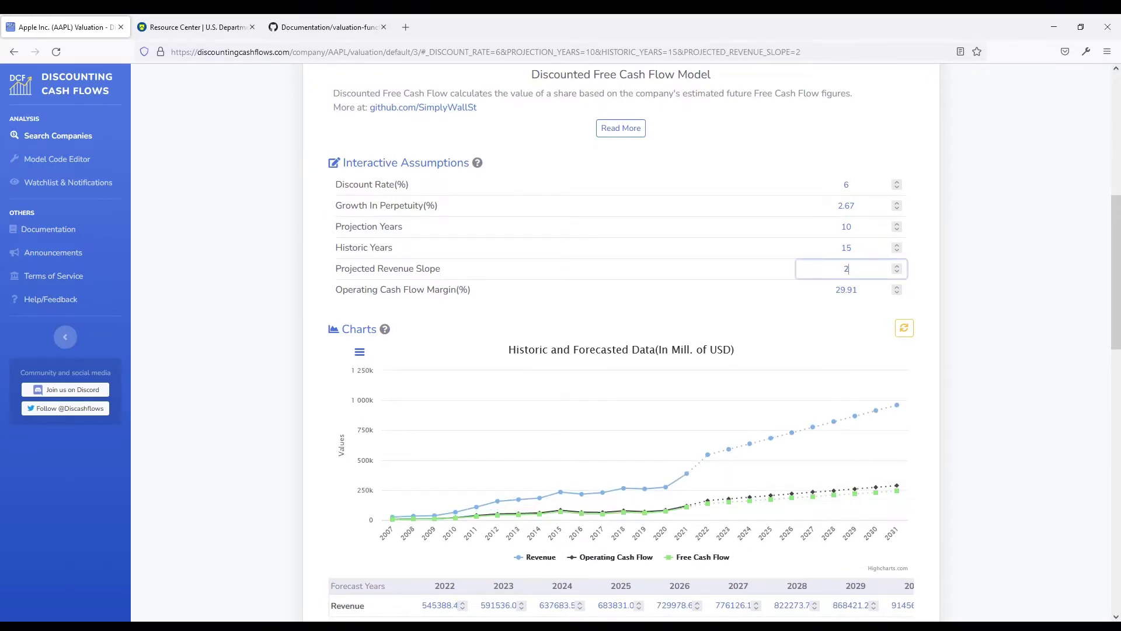
pyautogui.doubleClick(846, 269)
pyautogui.write('0')
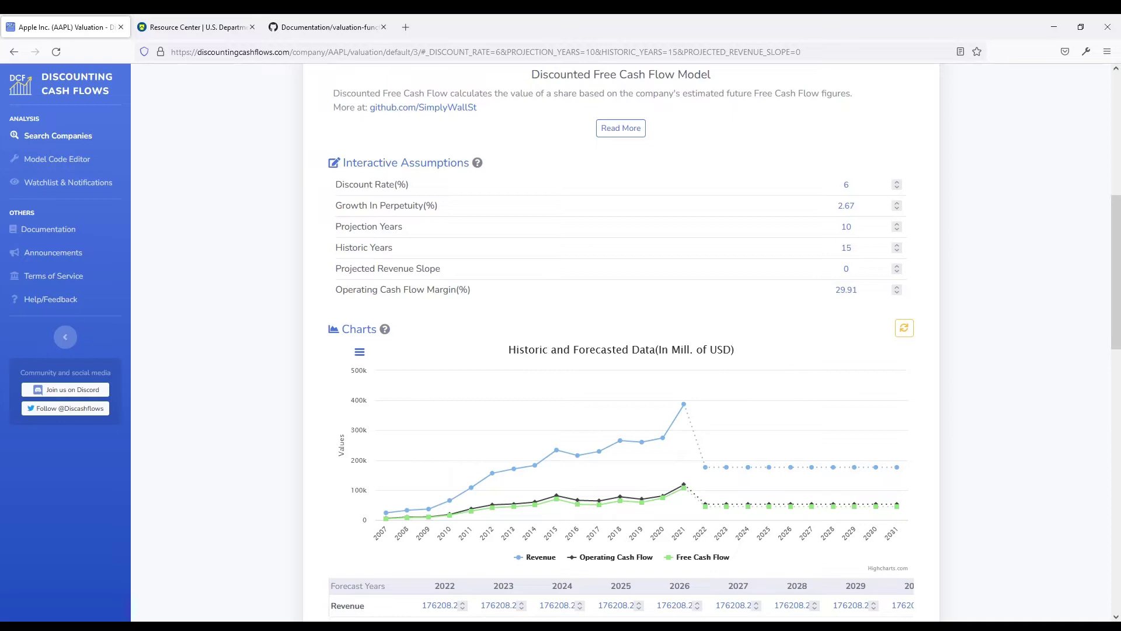
pyautogui.doubleClick(846, 268)
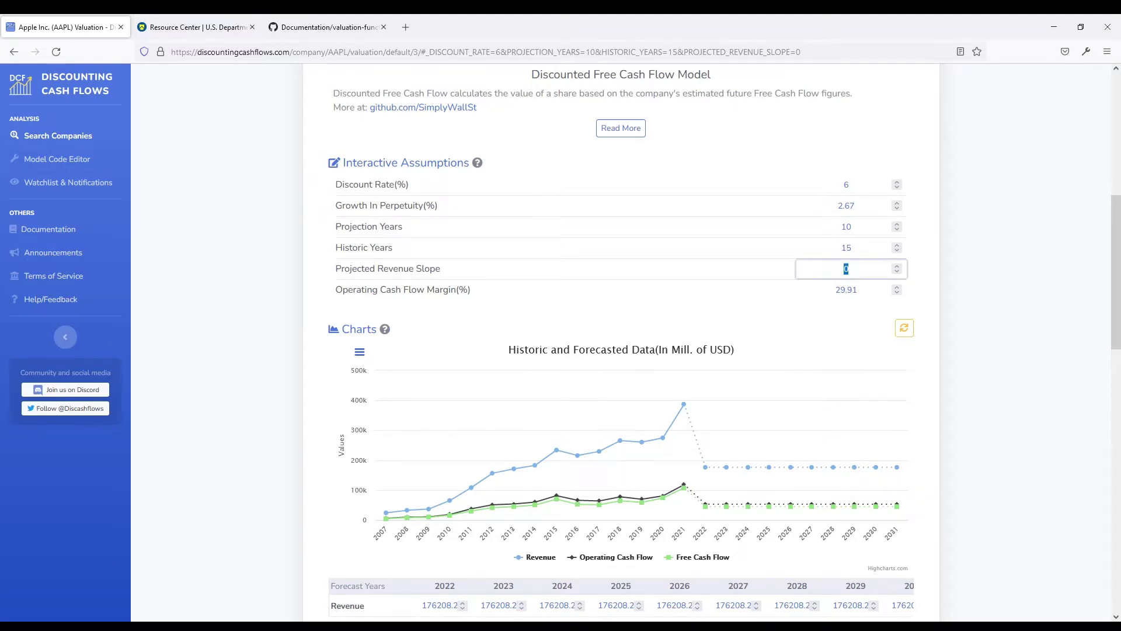
pyautogui.write('-1')
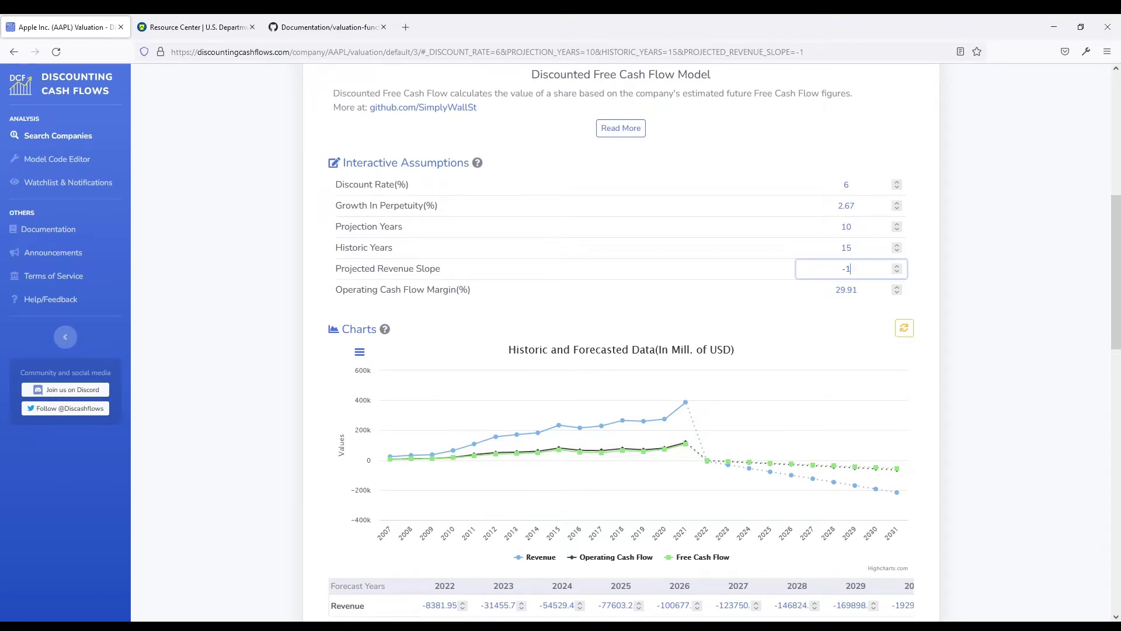
pyautogui.hotkey('ctrl', 'a')
pyautogui.press('BackSpace')
pyautogui.write('1')
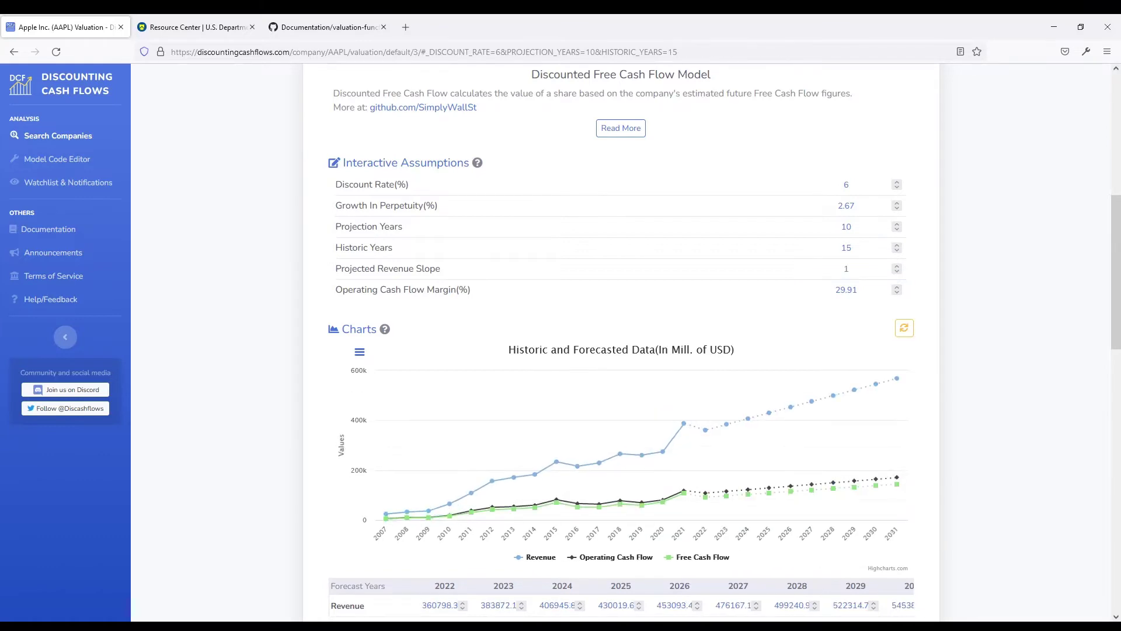
# Clear the custom Historic Years assumption to restore its default of 10
pyautogui.doubleClick(845, 248)
pyautogui.press('BackSpace')
pyautogui.press('Return')
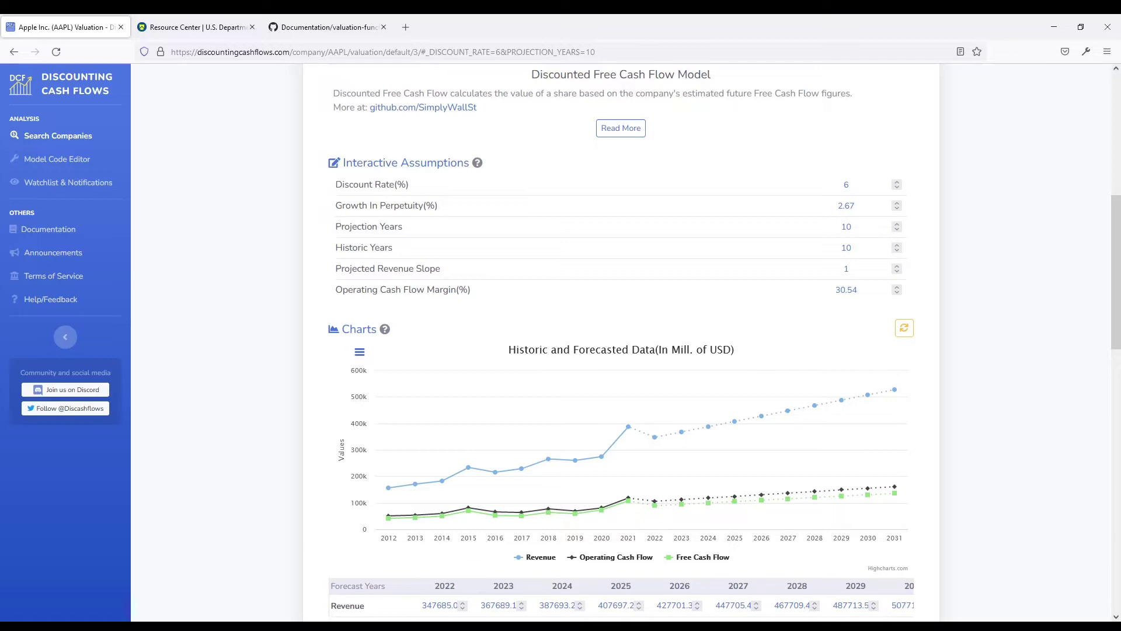
# Lower the forecast revenue points on the chart to about 299,307 for 2023, 321,668 for 2025 and 408,000 for 2027
pyautogui.moveTo(787, 492)
pyautogui.scroll(-3, 894, 307)
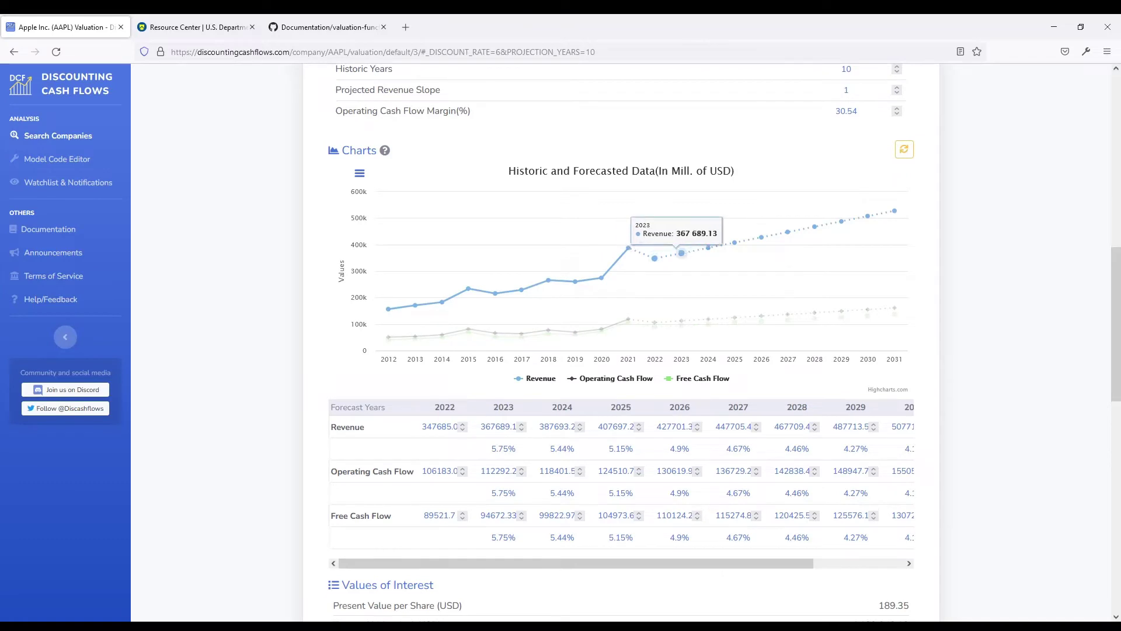
pyautogui.moveTo(681, 252); pyautogui.dragTo(681, 271)
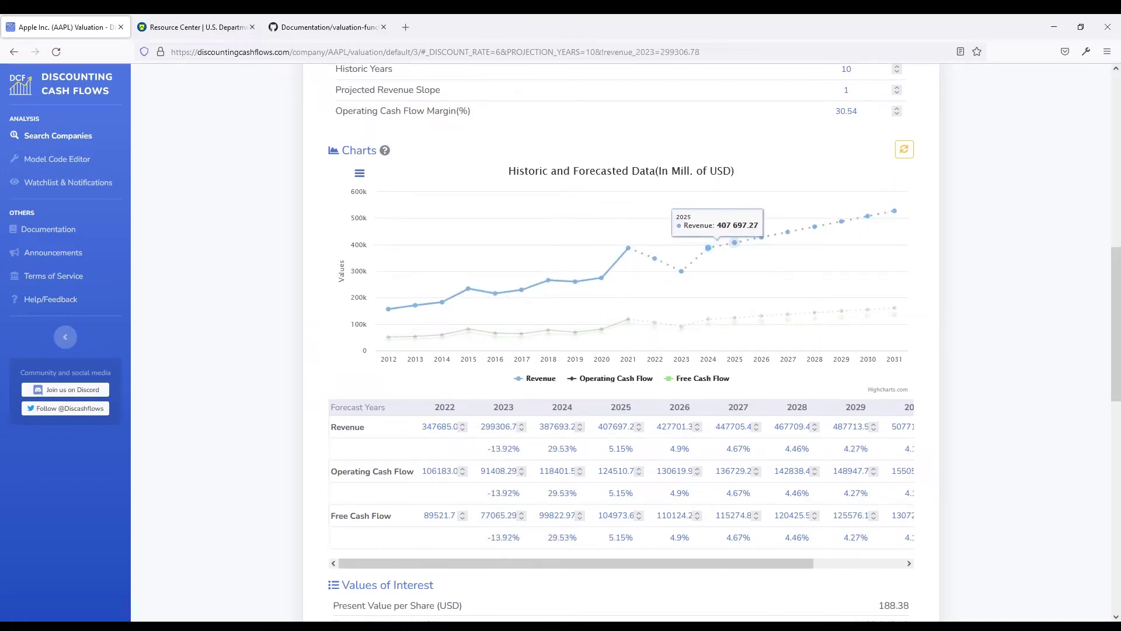
pyautogui.moveTo(735, 242); pyautogui.dragTo(735, 264)
pyautogui.moveTo(788, 232); pyautogui.dragTo(787, 242)
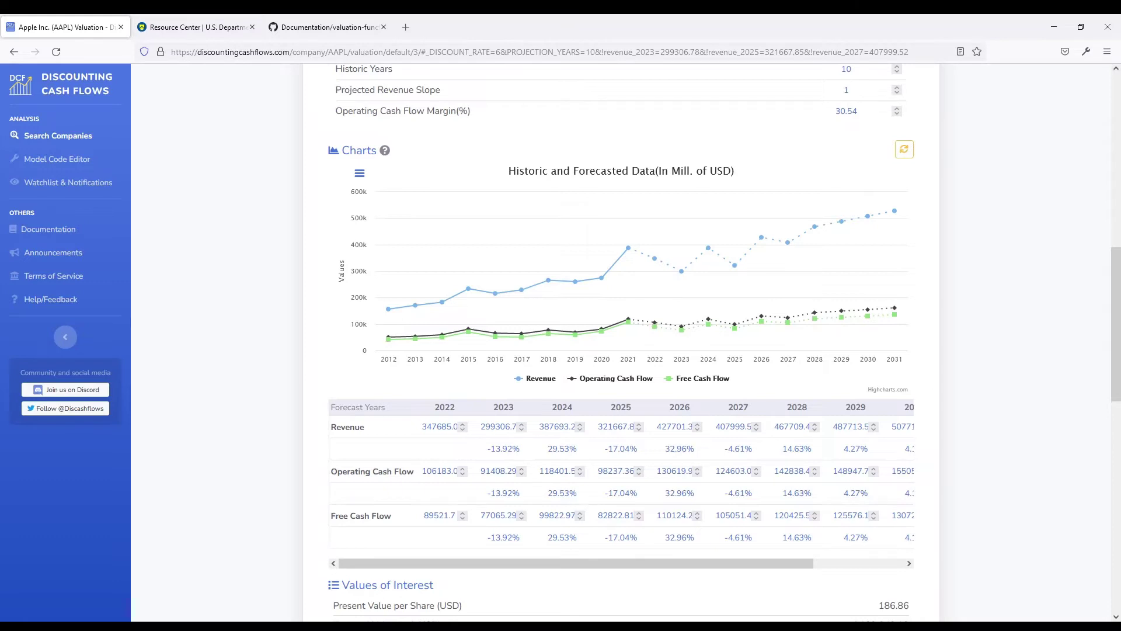
# Set the forecast revenue growth rate to 5% for 2025 and 2% for 2026
pyautogui.click(621, 449)
pyautogui.write('5')
pyautogui.press('Return')
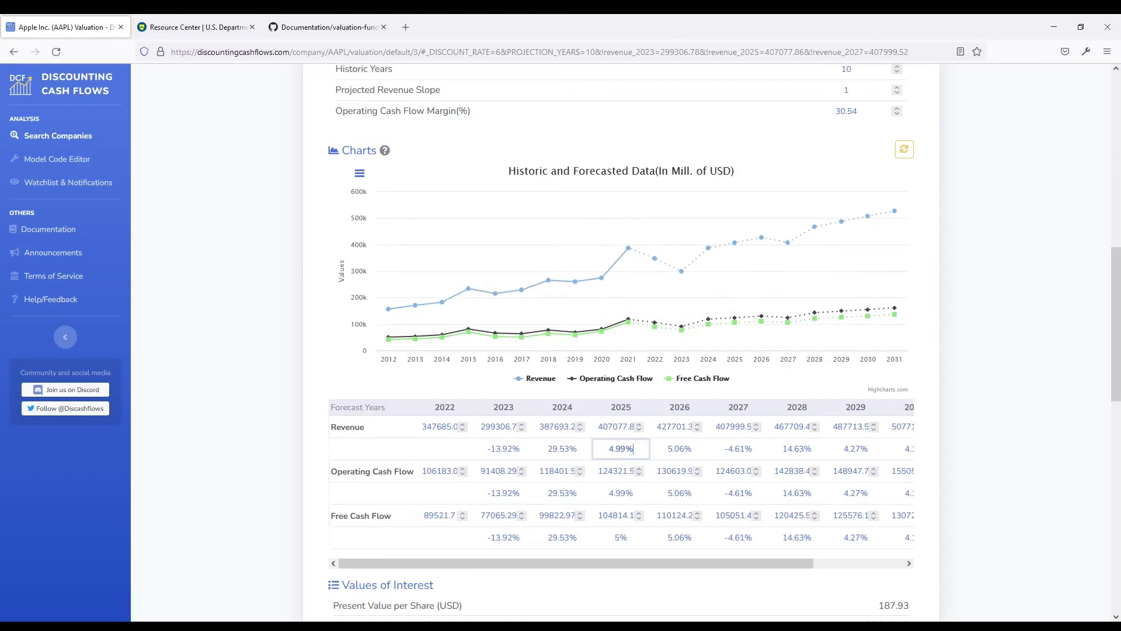
pyautogui.click(668, 448)
pyautogui.write('2')
pyautogui.press('Return')
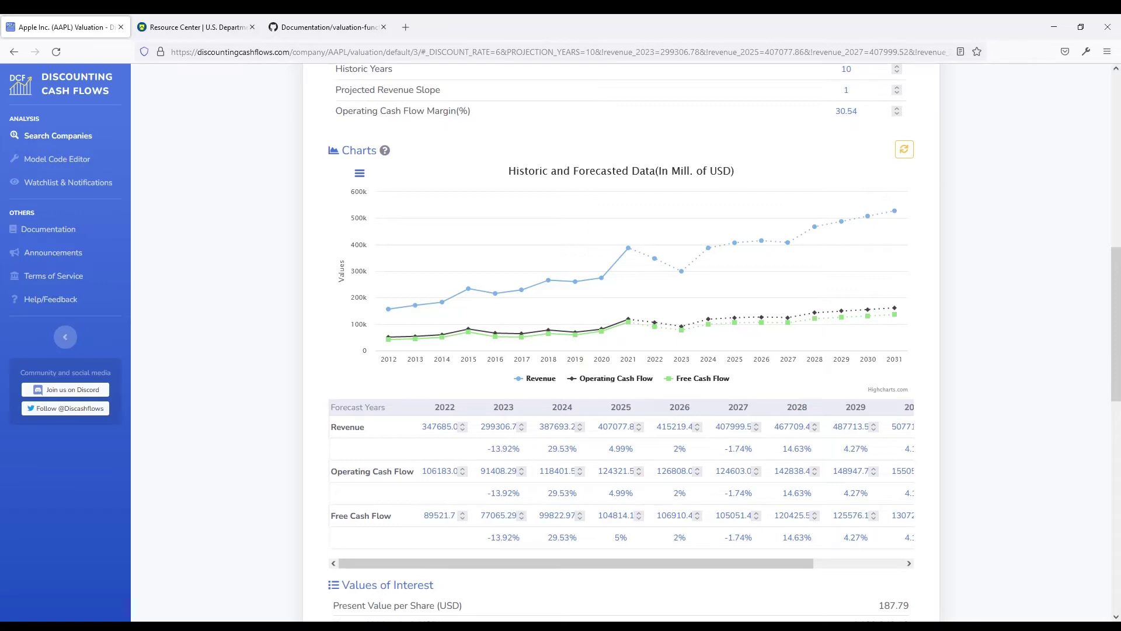
# Display the valuation in Euro (EUR), review the converted chart and forecast, and return to Original Currency (As Reported)
pyautogui.scroll(10, 621, 339)
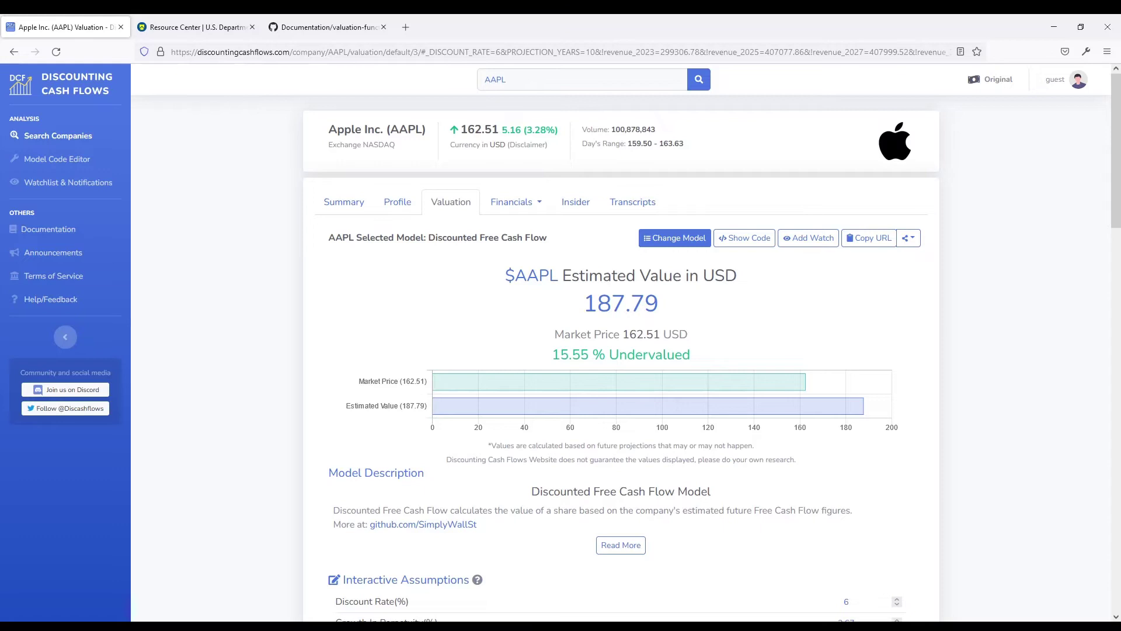
pyautogui.click(990, 80)
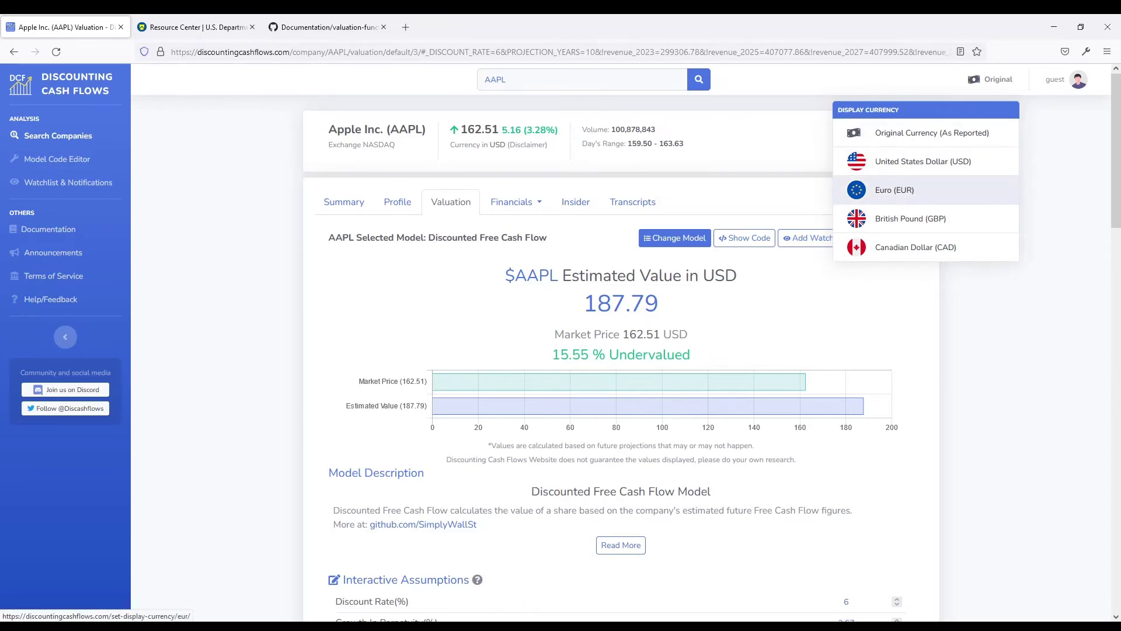
pyautogui.click(894, 190)
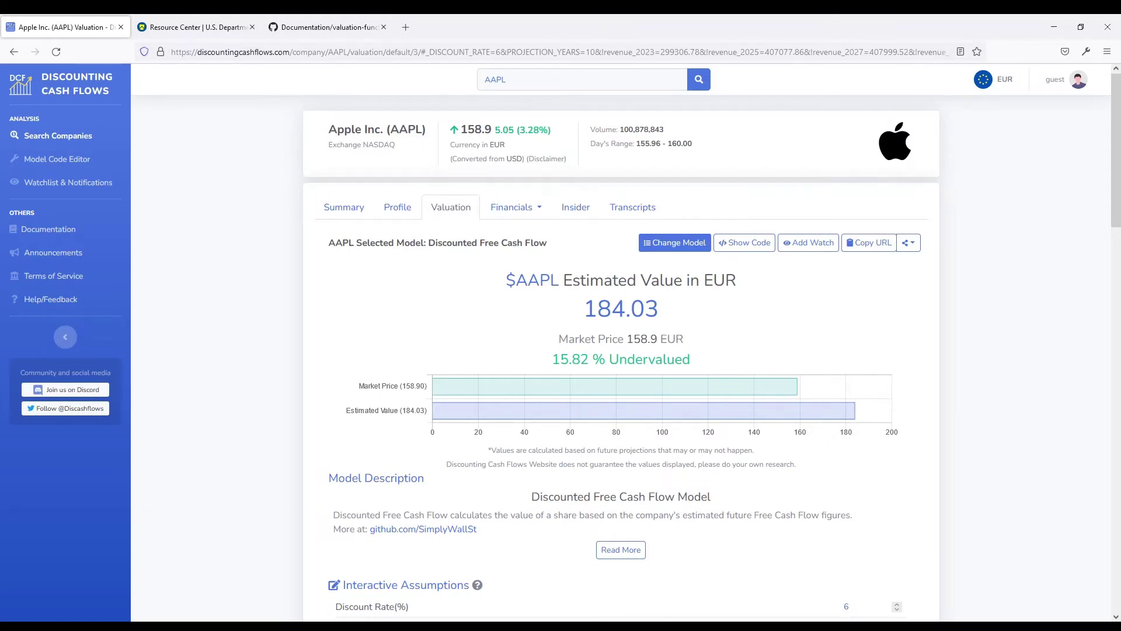
pyautogui.scroll(-9, 734, 383)
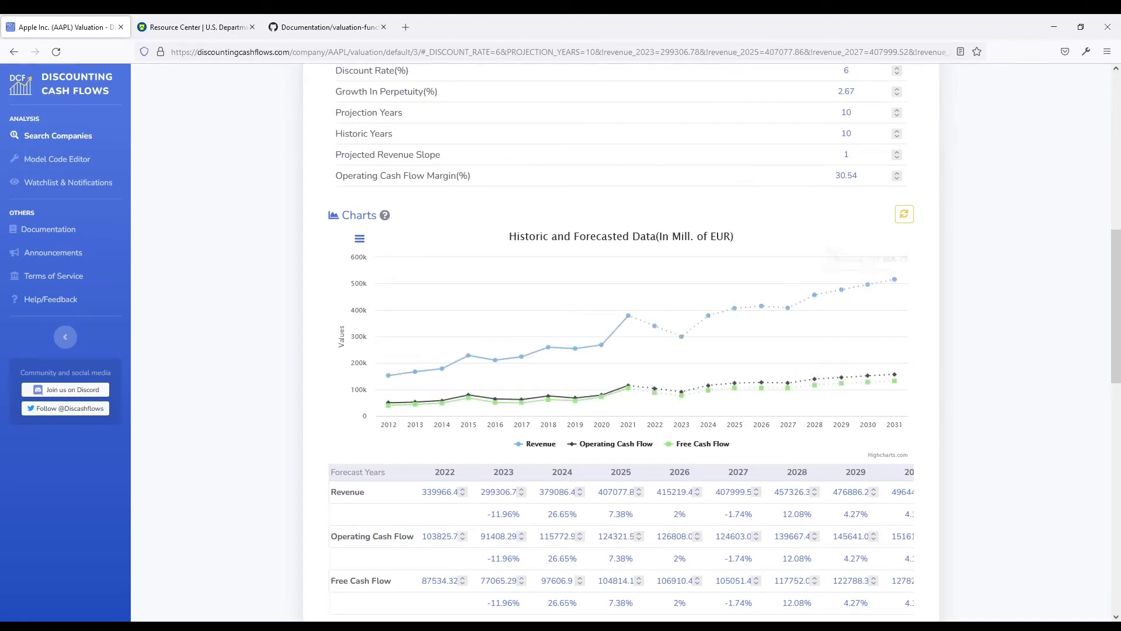
pyautogui.scroll(5, 621, 344)
pyautogui.scroll(4, 621, 344)
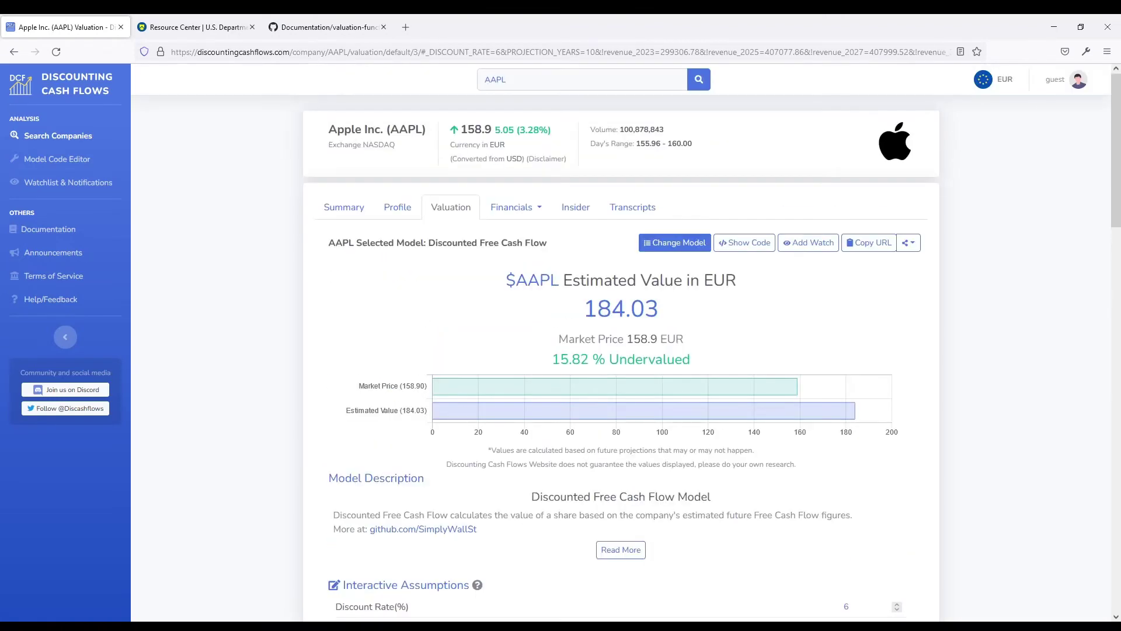
pyautogui.click(992, 79)
pyautogui.click(928, 133)
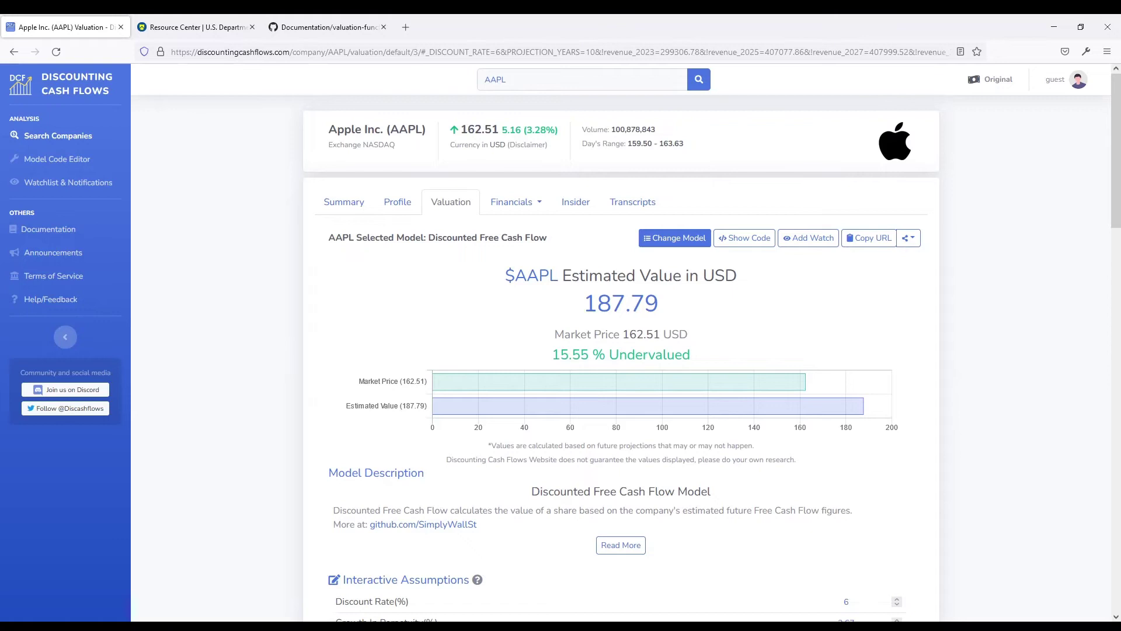
# Copy the customized model's URL, open it in a new browser tab and check its estimate and assumptions
pyautogui.click(868, 237)
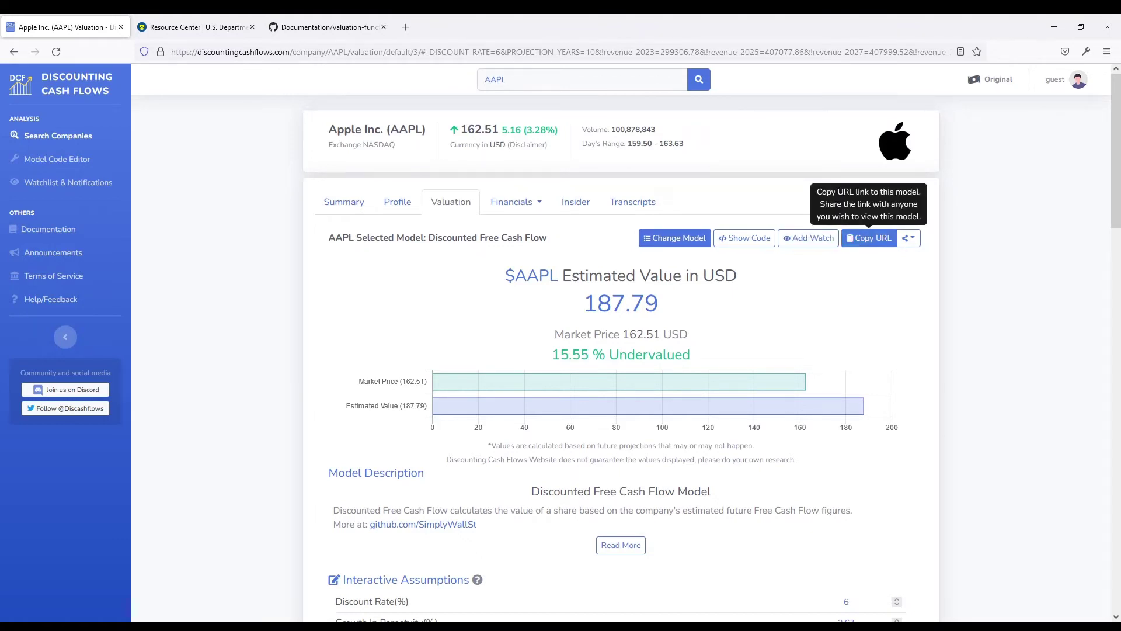
pyautogui.hotkey('ctrl', 't')
pyautogui.hotkey('ctrl', 'v')
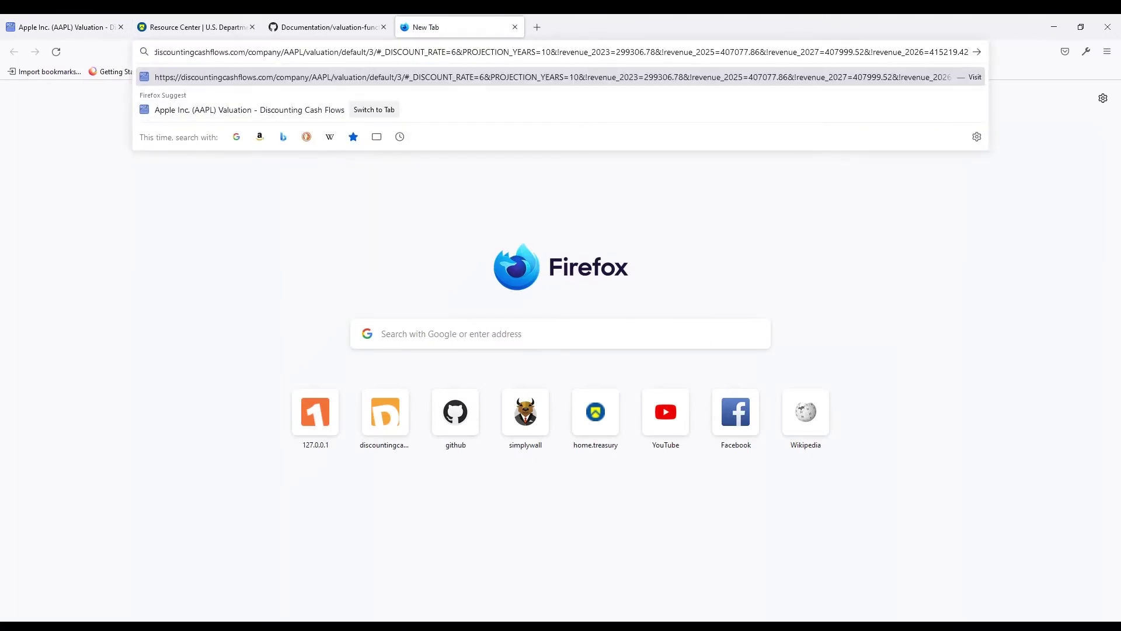
pyautogui.press('Return')
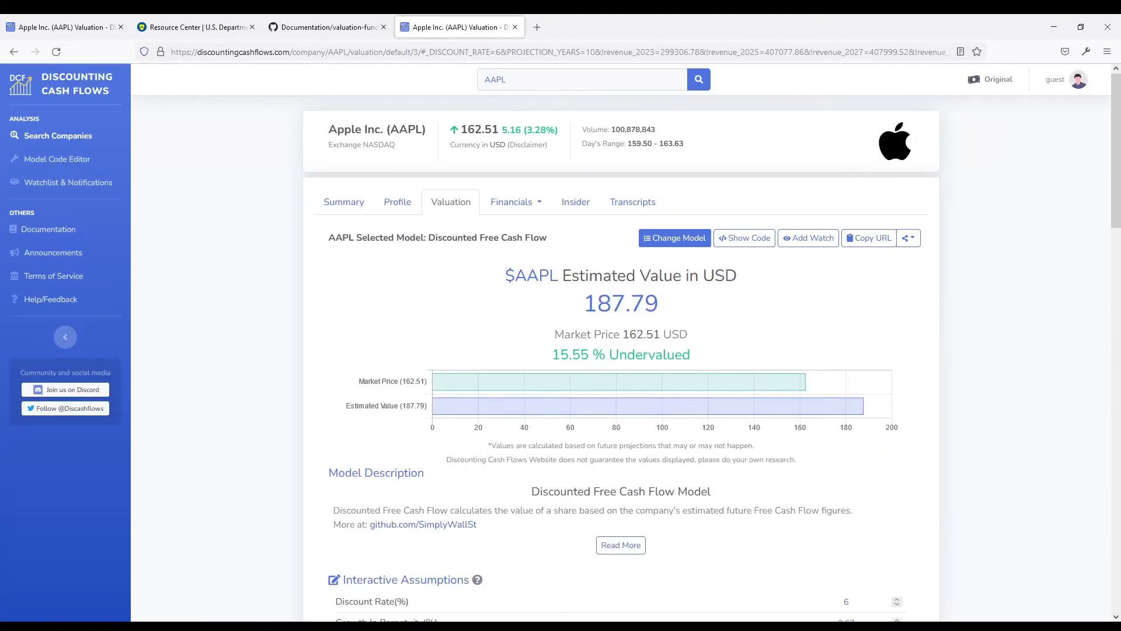
pyautogui.scroll(-2, 620, 351)
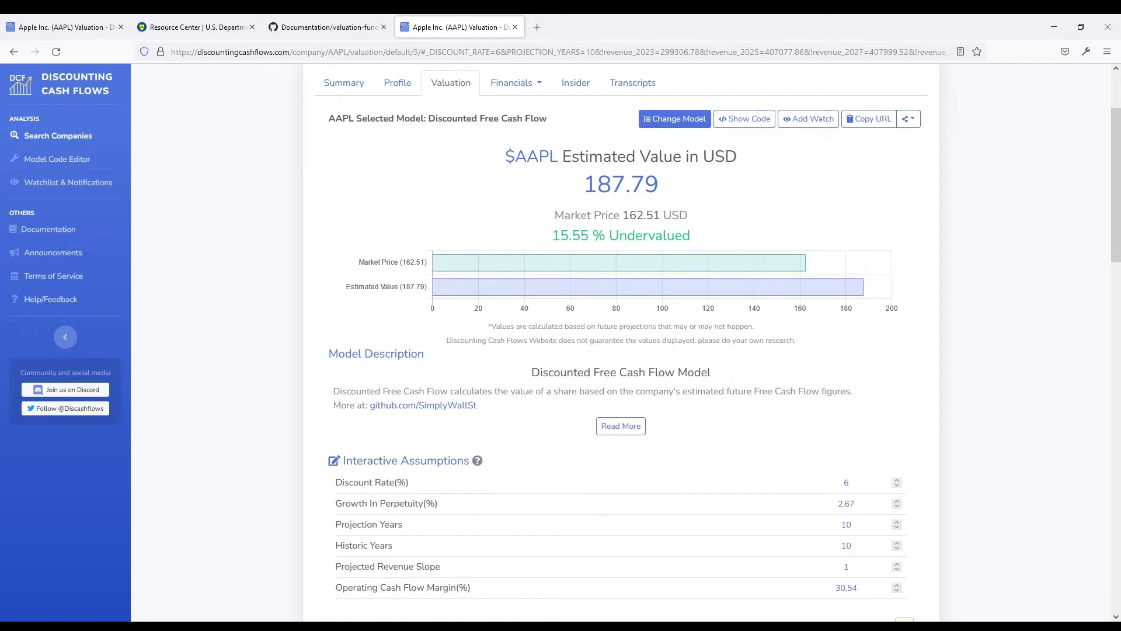
pyautogui.scroll(-2, 621, 350)
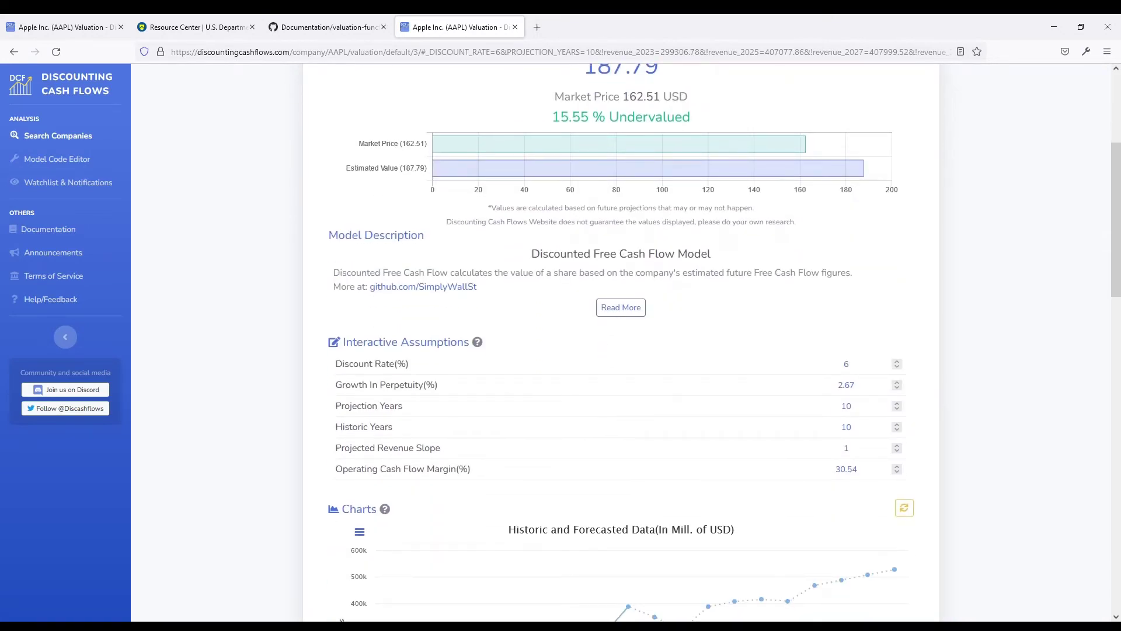
pyautogui.scroll(4, 808, 238)
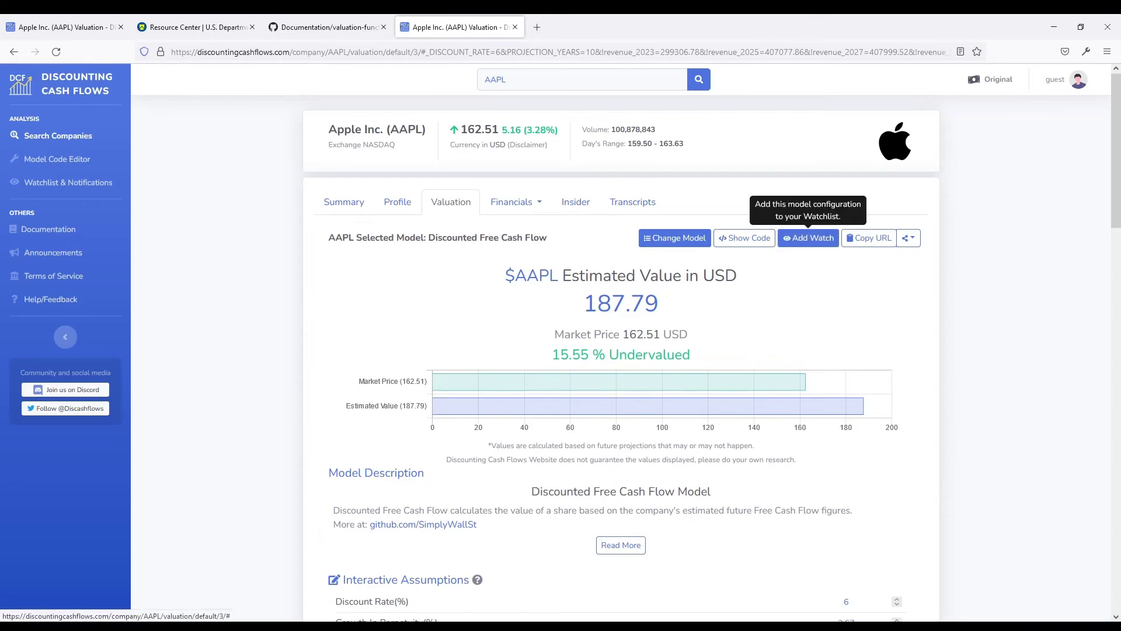
# Add the customized AAPL model to the watchlist under the name "Apple DFCF"
pyautogui.click(808, 237)
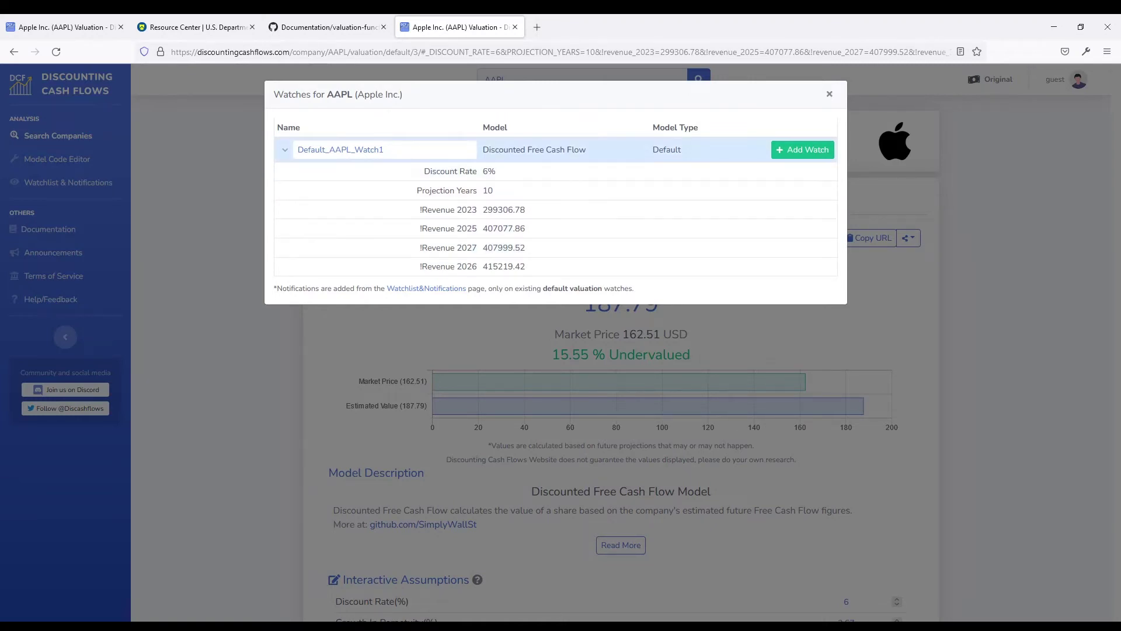
pyautogui.doubleClick(335, 150)
pyautogui.write('Appl')
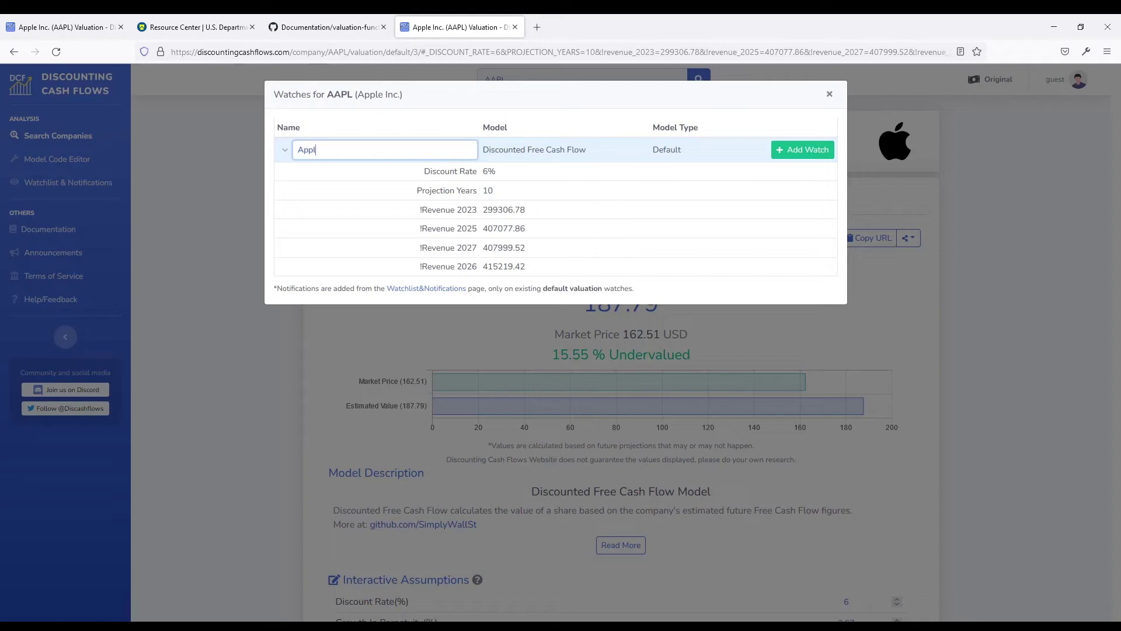
pyautogui.write('e DFCF')
pyautogui.click(802, 150)
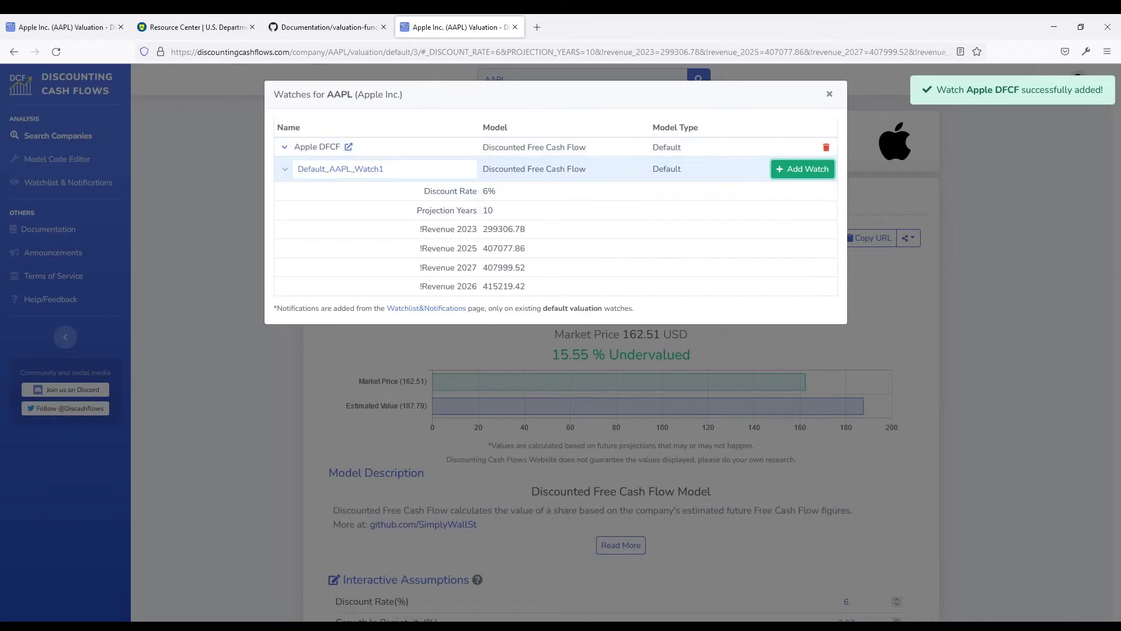
pyautogui.click(829, 94)
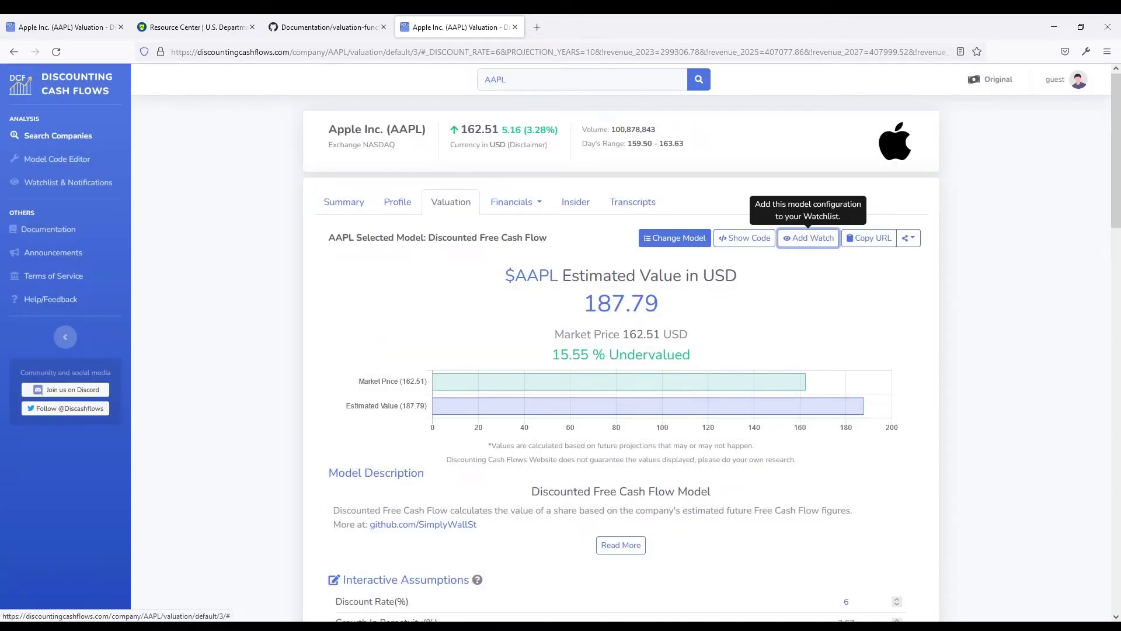
# Add a notification to the Apple DFCF watch for when Model Value is less than or equal to Market Price
pyautogui.click(68, 182)
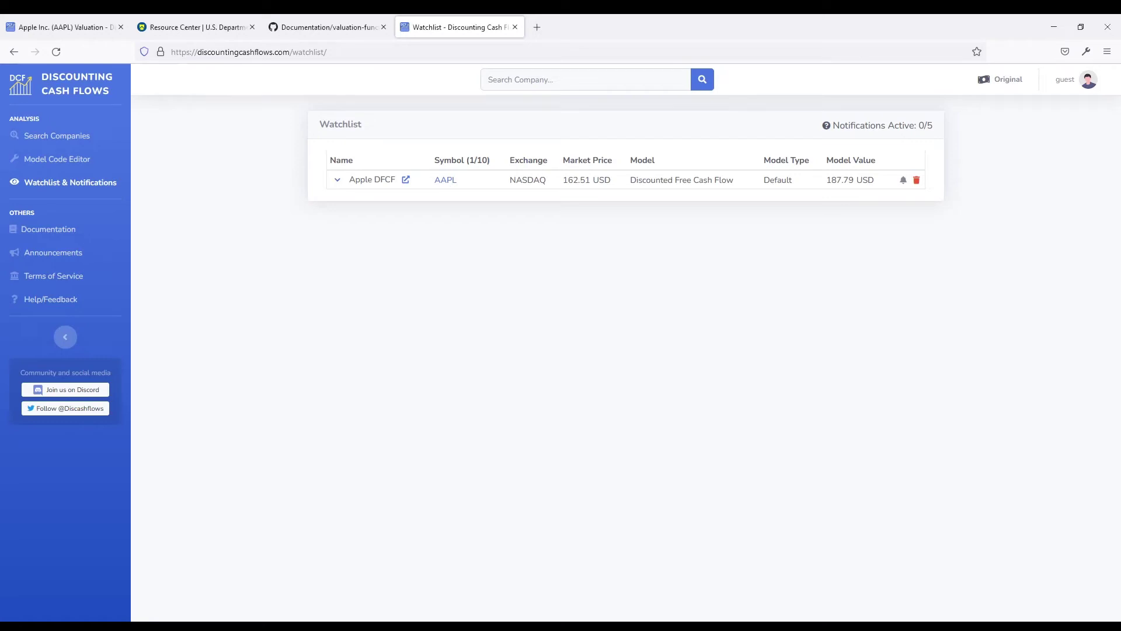
pyautogui.click(903, 180)
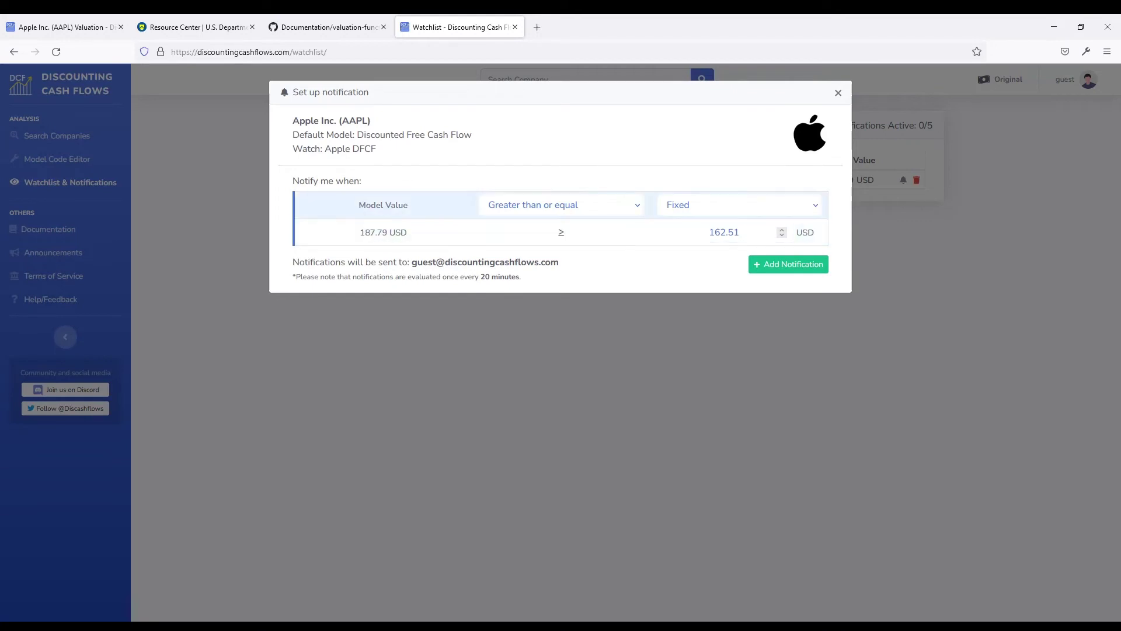
pyautogui.click(561, 205)
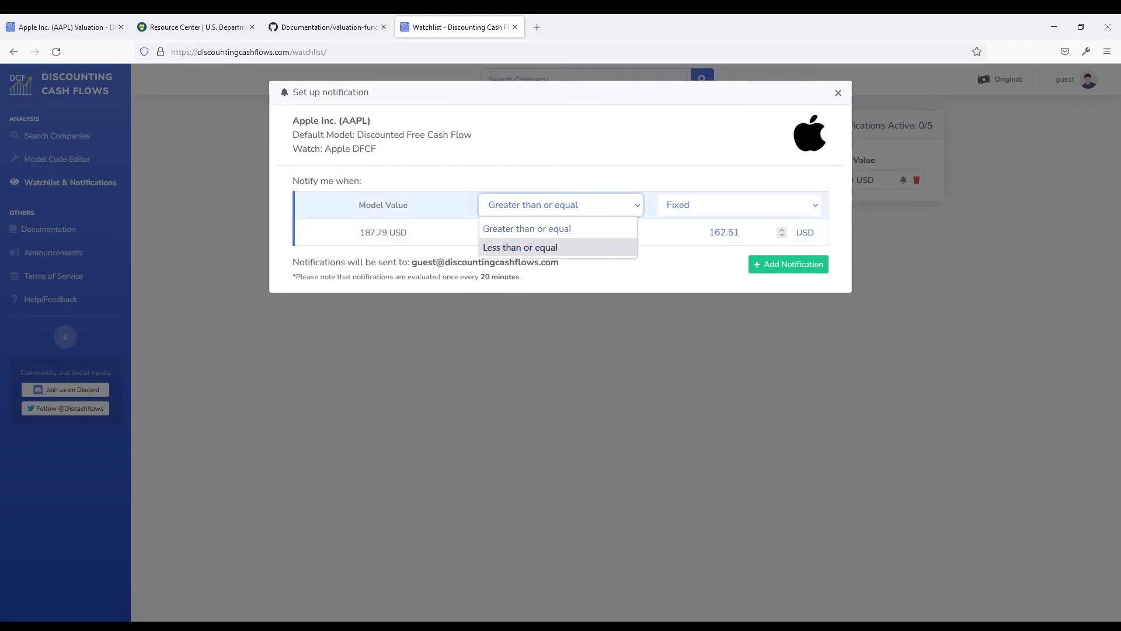
pyautogui.click(543, 246)
pyautogui.click(740, 204)
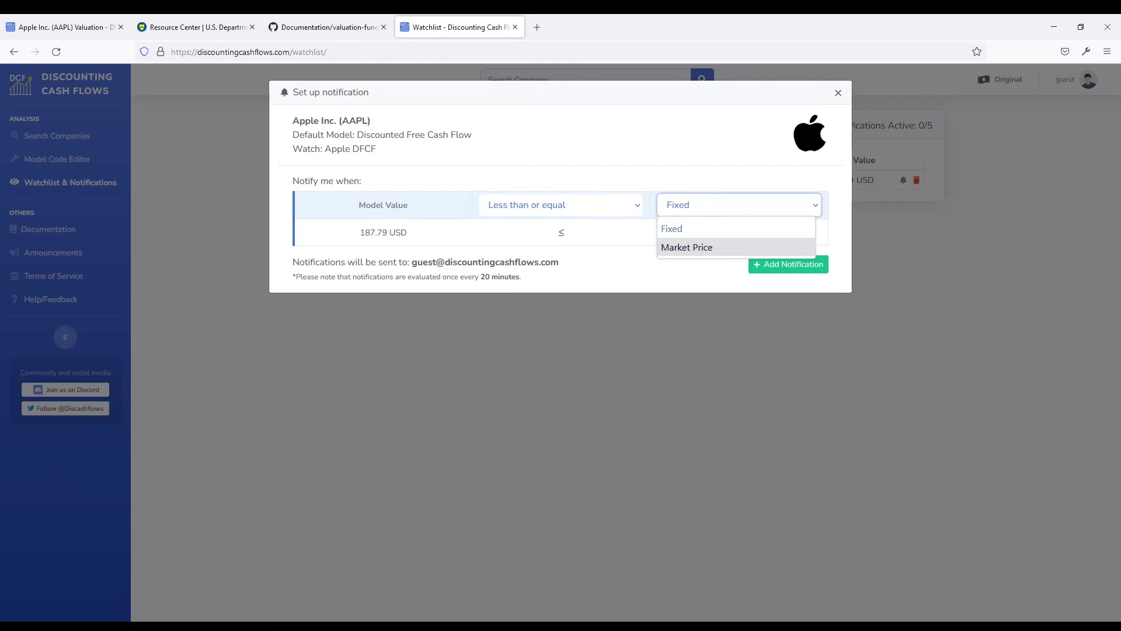
pyautogui.click(694, 246)
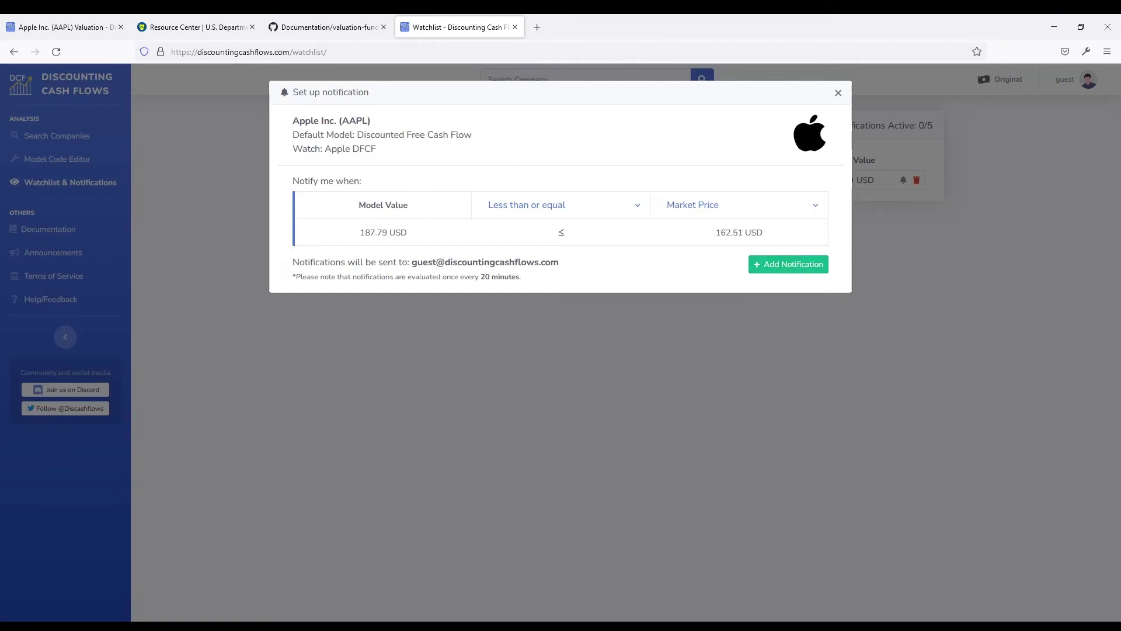
pyautogui.moveTo(521, 277); pyautogui.dragTo(481, 277)
pyautogui.click(482, 278)
pyautogui.click(788, 264)
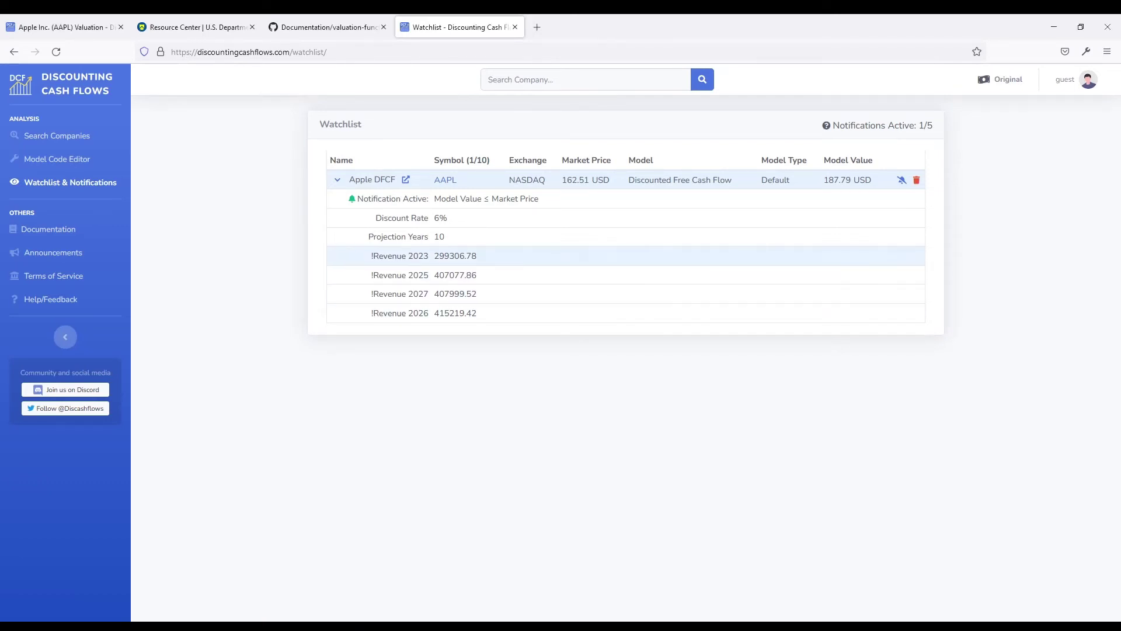
# Open the Apple DFCF model from the watchlist and review its forecast table and Values of Interest
pyautogui.click(406, 179)
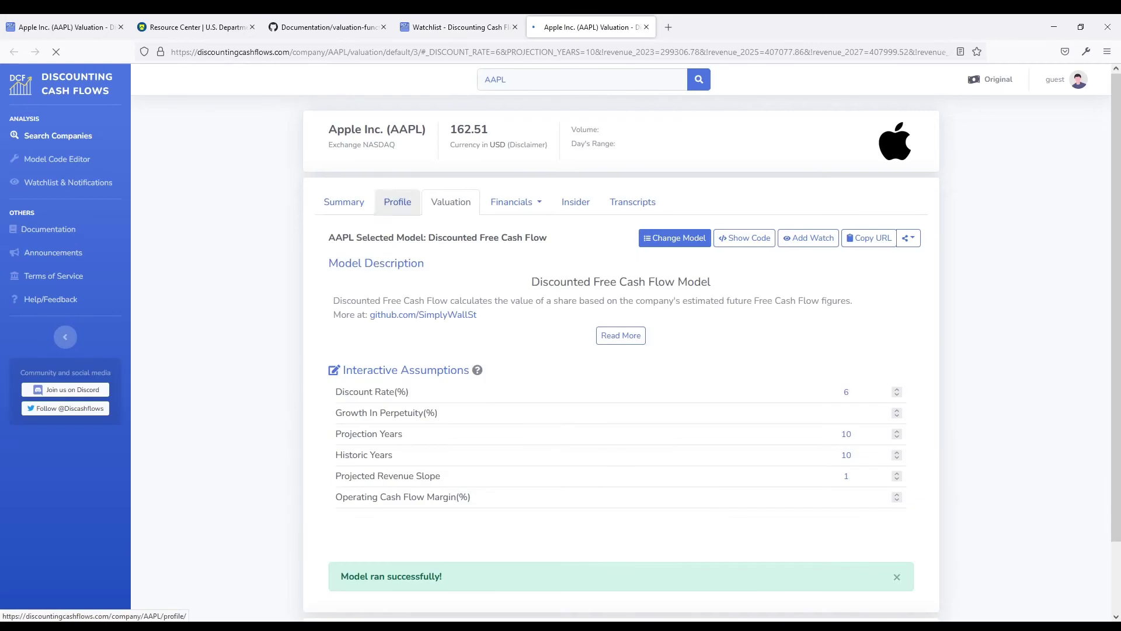
pyautogui.scroll(-7, 620, 342)
pyautogui.scroll(-8, 621, 339)
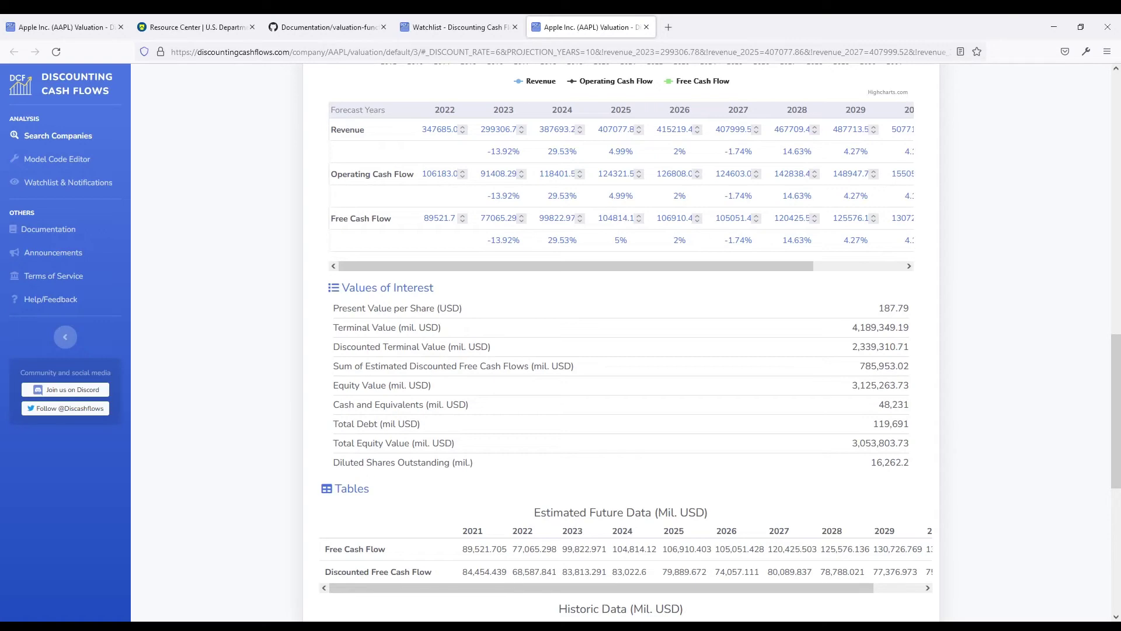
# Show the source code of the Apple DFCF model and open it in the code editor
pyautogui.middleClick(965, 518)
pyautogui.scroll(12, 965, 518)
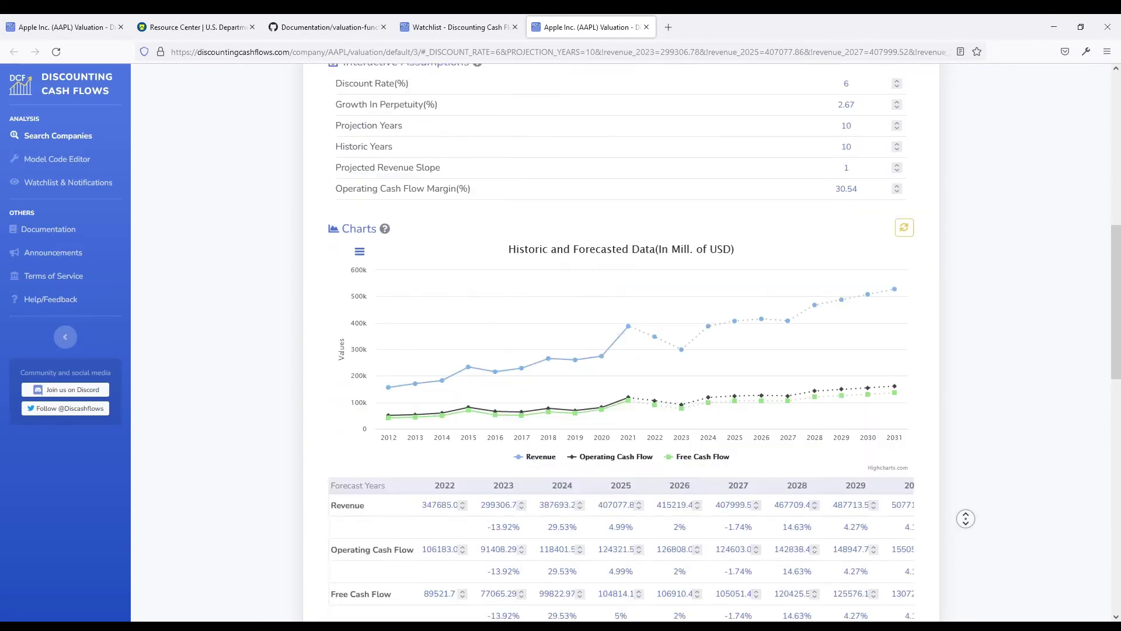
pyautogui.click(744, 238)
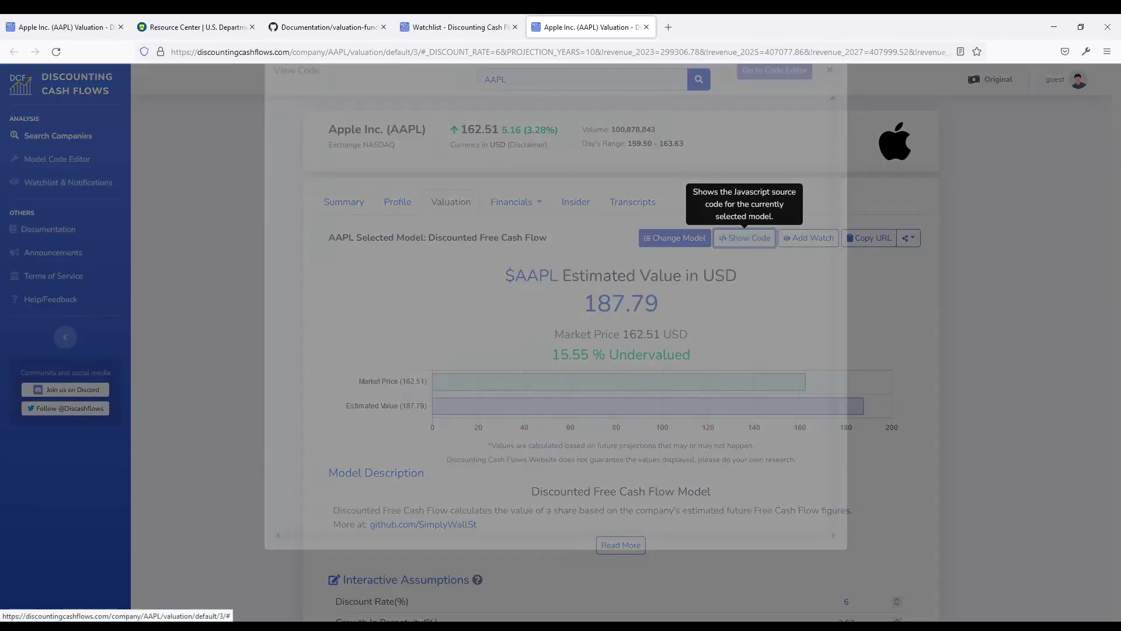
pyautogui.click(773, 94)
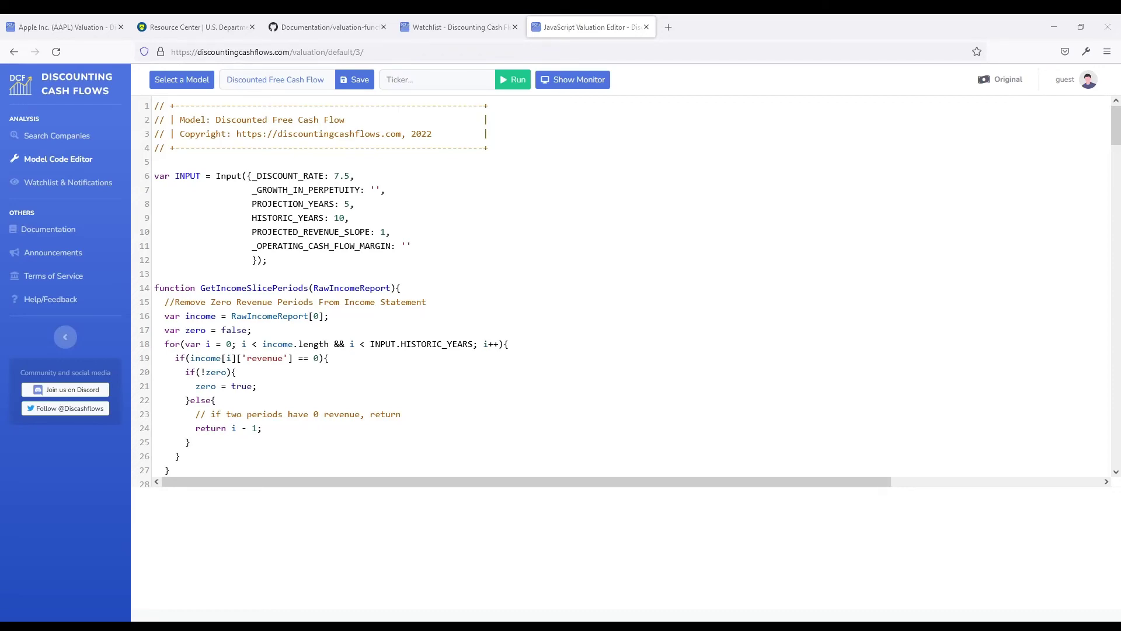
# Find the valuePerShare calculation in the model code and highlight that line
pyautogui.scroll(-20, 630, 286)
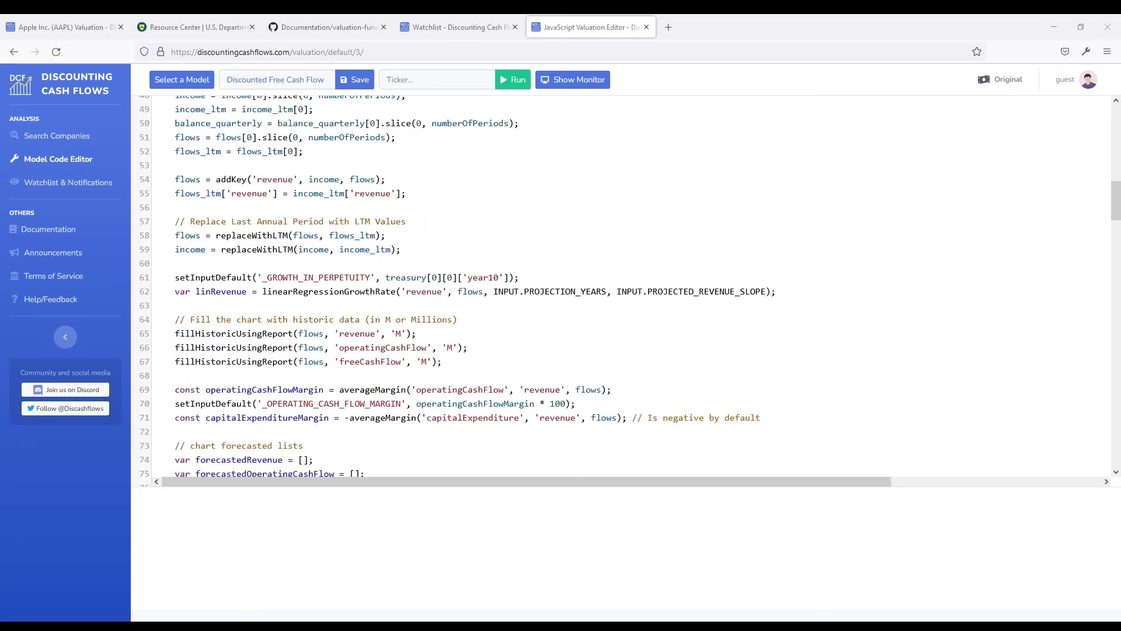
pyautogui.scroll(-10, 630, 286)
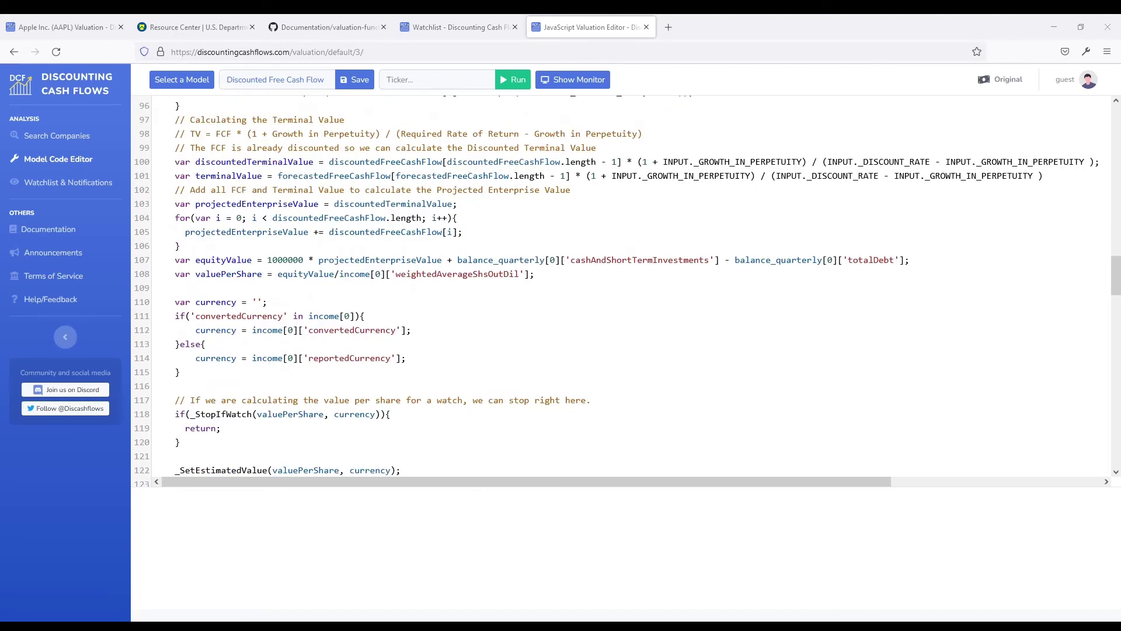
pyautogui.click(180, 274)
pyautogui.moveTo(175, 273); pyautogui.dragTo(534, 273)
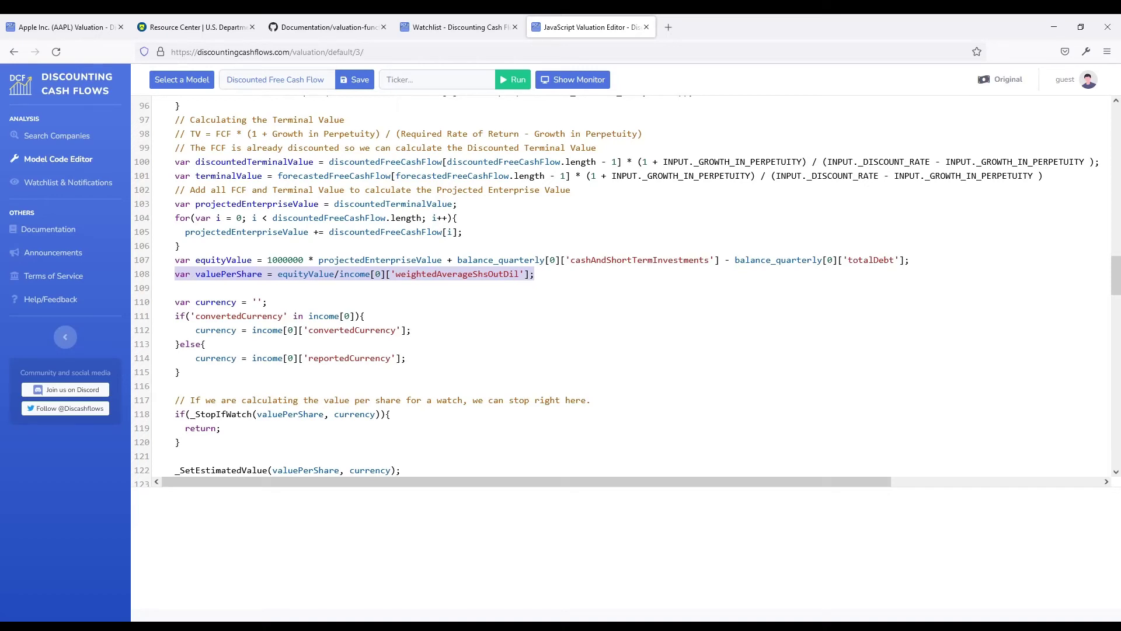
# Open AAPL's income statement from the watchlist, turn on Developer Mode and copy the weightedAverageShsOut key
pyautogui.click(458, 26)
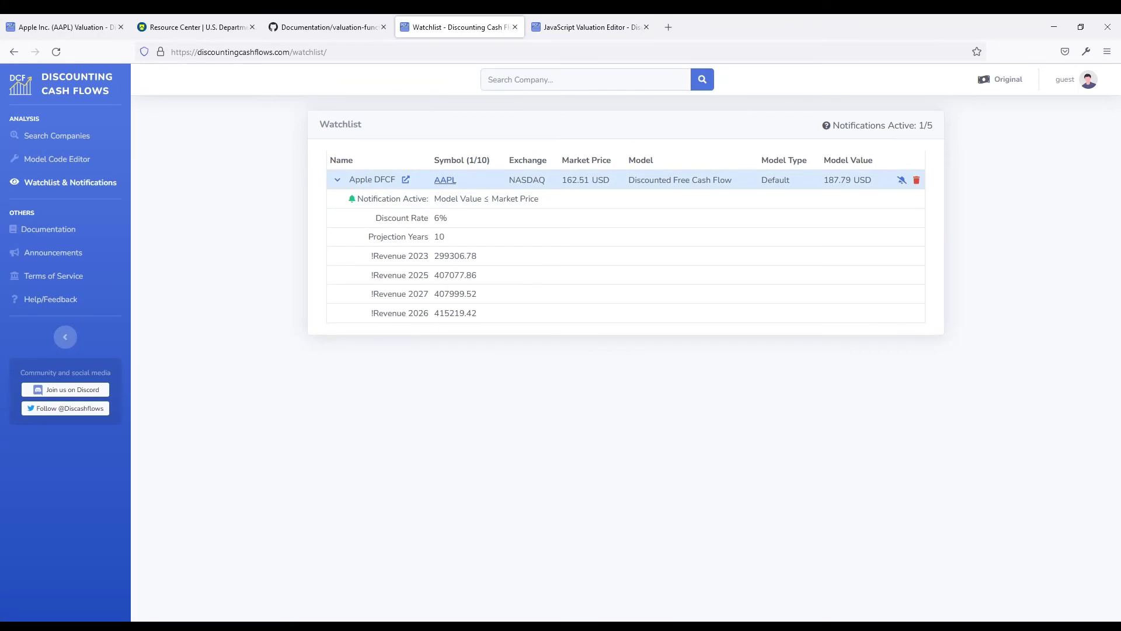
pyautogui.click(444, 179)
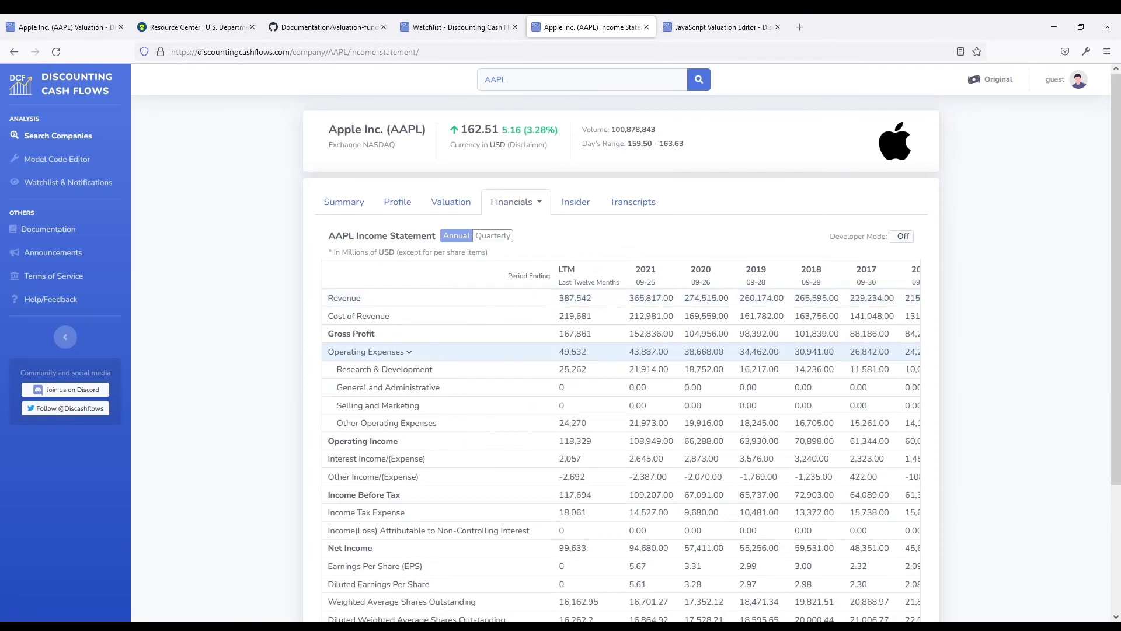
pyautogui.click(901, 236)
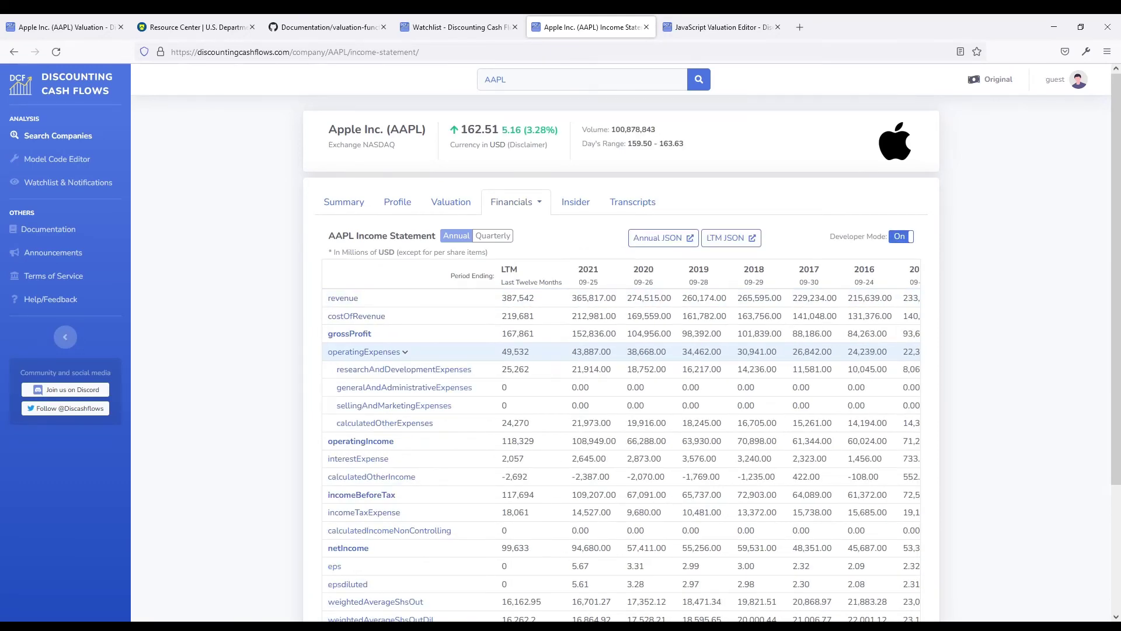
pyautogui.scroll(-5, 584, 457)
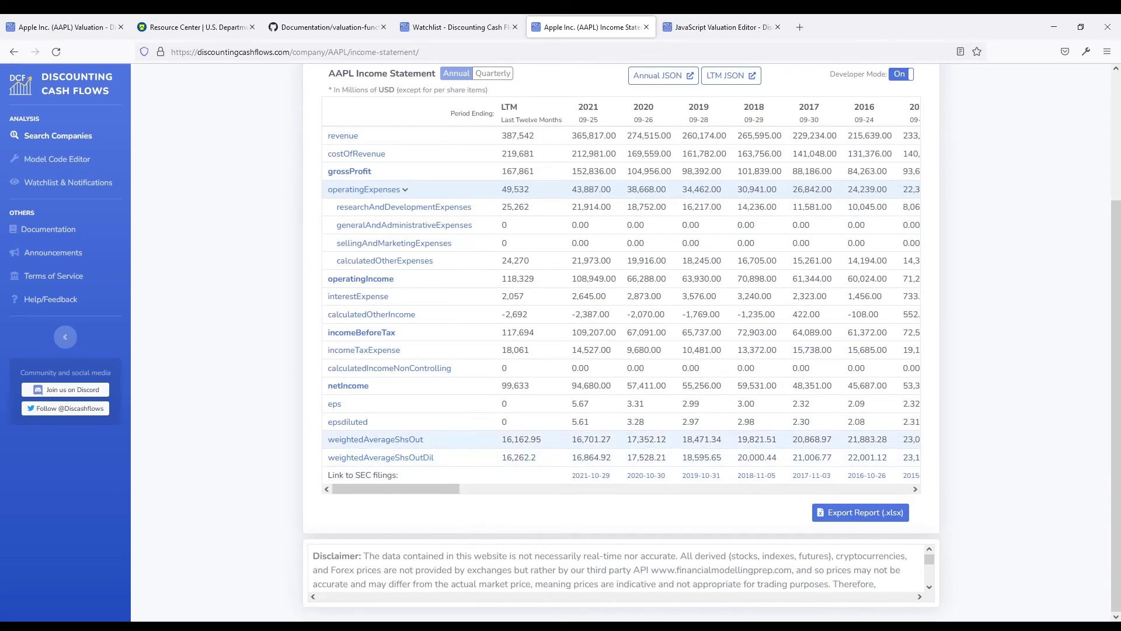
pyautogui.doubleClick(375, 439)
pyautogui.hotkey('ctrl', 'c')
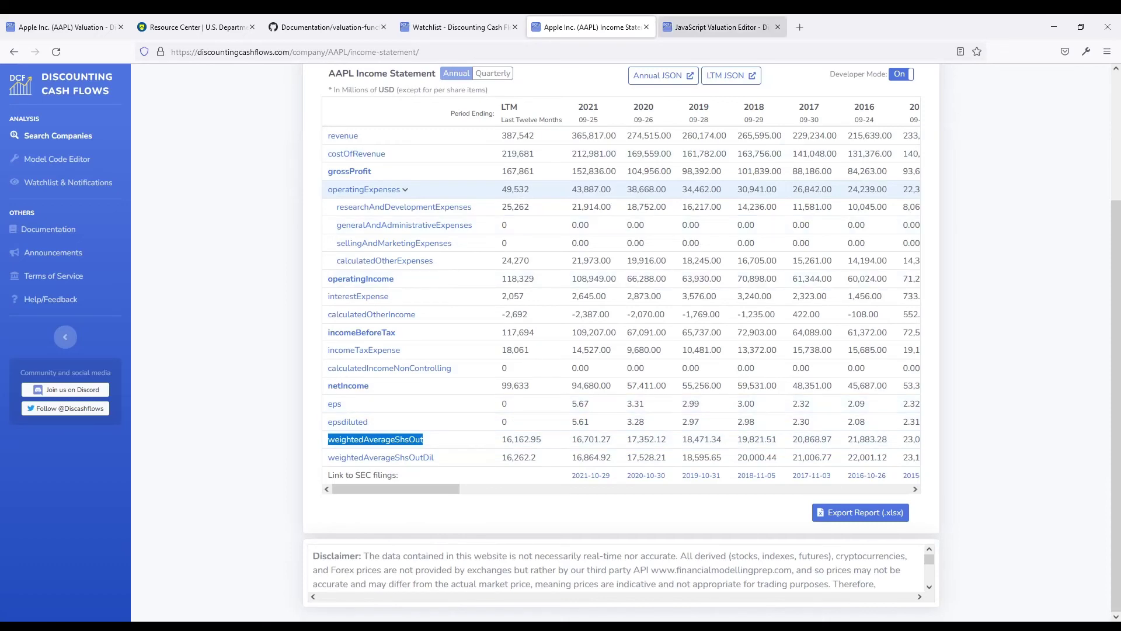
# In the model code, replace the share count key in the valuePerShare calculation with weightedAverageShsOut
pyautogui.click(719, 27)
pyautogui.click(536, 273)
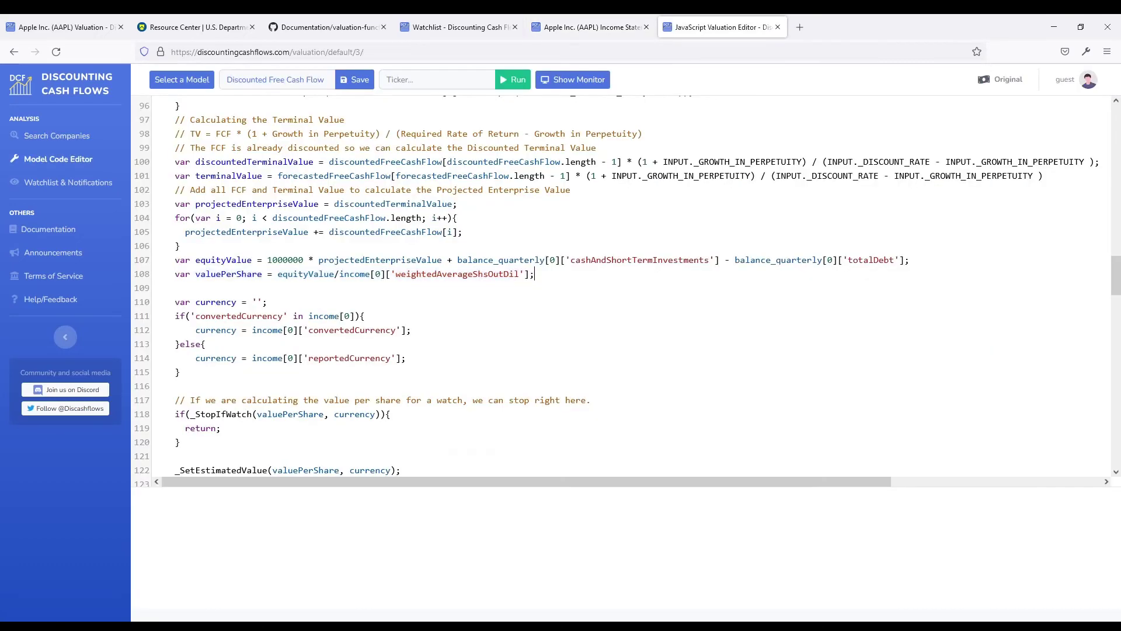
pyautogui.doubleClick(458, 274)
pyautogui.hotkey('ctrl', 'v')
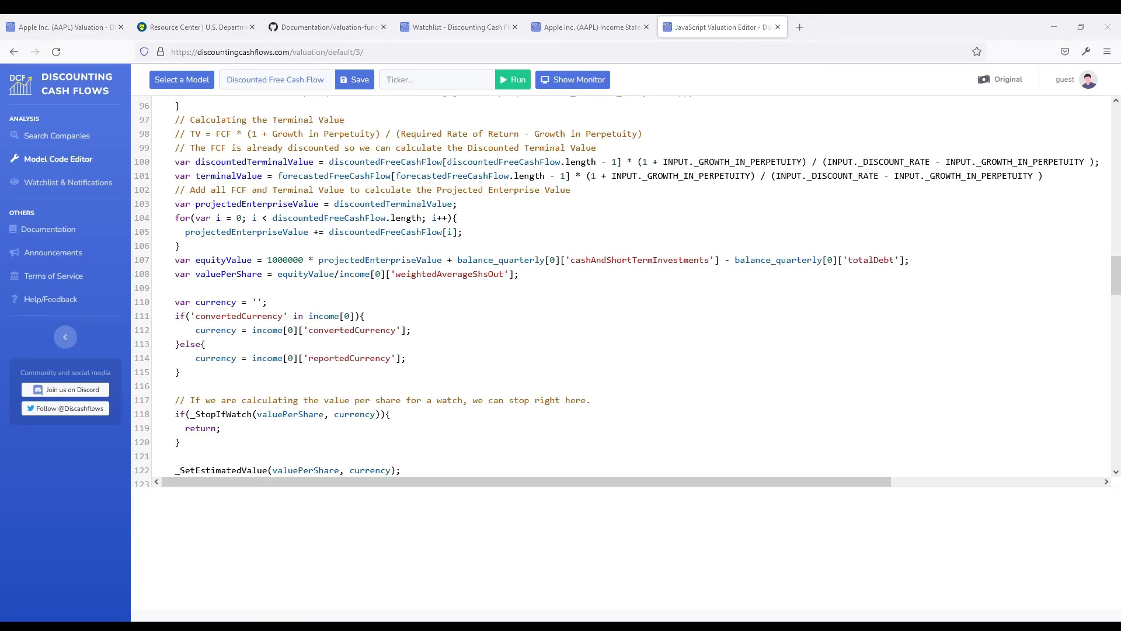
# Change the diluted shares print line to use weightedAverageShsOut and the label "Shares Outstanding (mil.)"
pyautogui.scroll(-5, 622, 291)
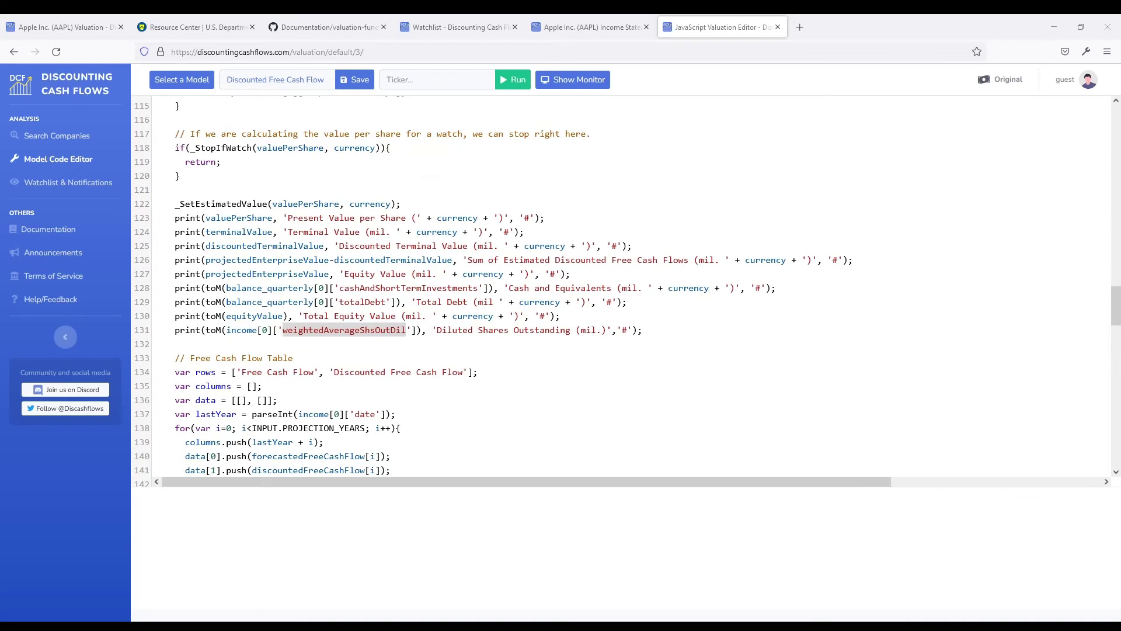
pyautogui.click(344, 331)
pyautogui.doubleClick(344, 330)
pyautogui.press('BackSpace')
pyautogui.press('BackSpace')
pyautogui.press('BackSpace')
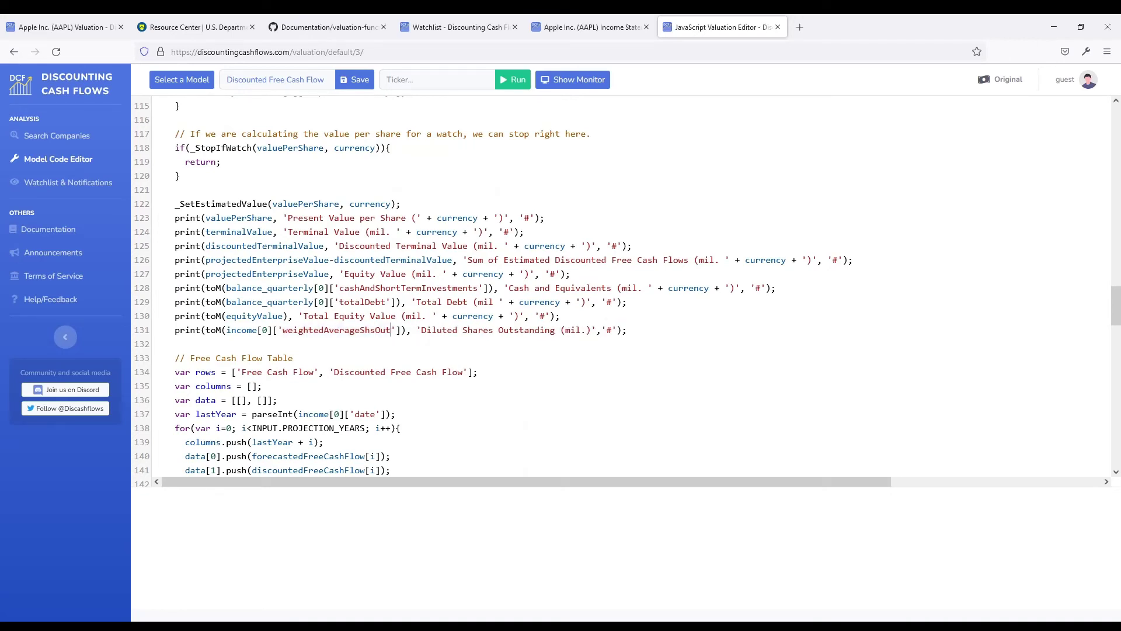
pyautogui.moveTo(421, 330); pyautogui.dragTo(462, 330)
pyautogui.press('BackSpace')
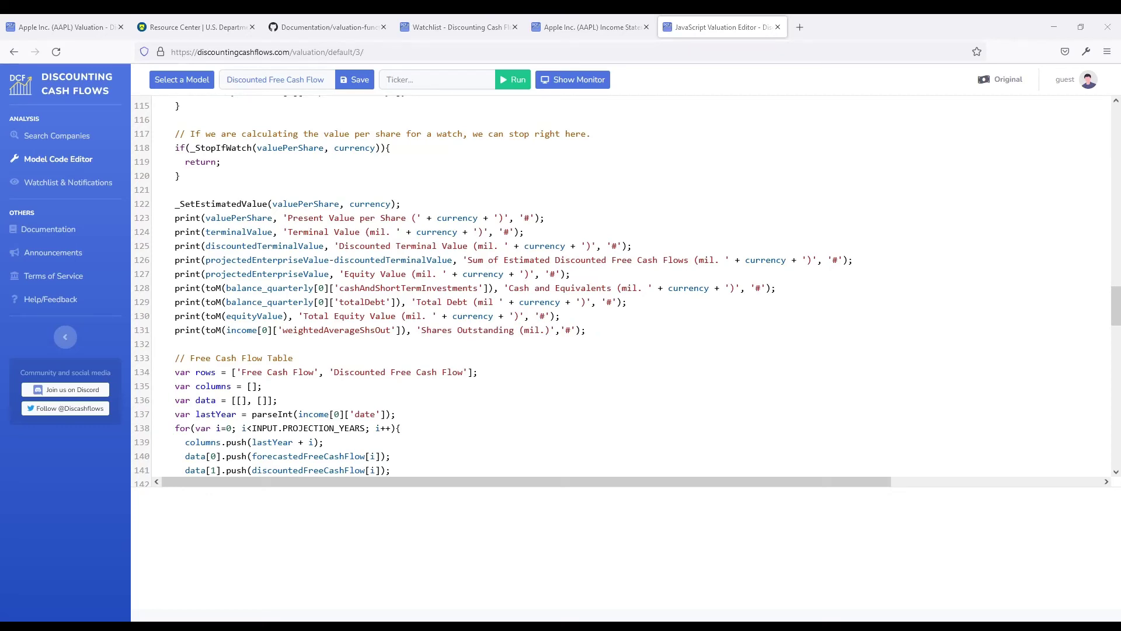
# Rename the edited model as "Custom DFCF" and save it
pyautogui.tripleClick(251, 80)
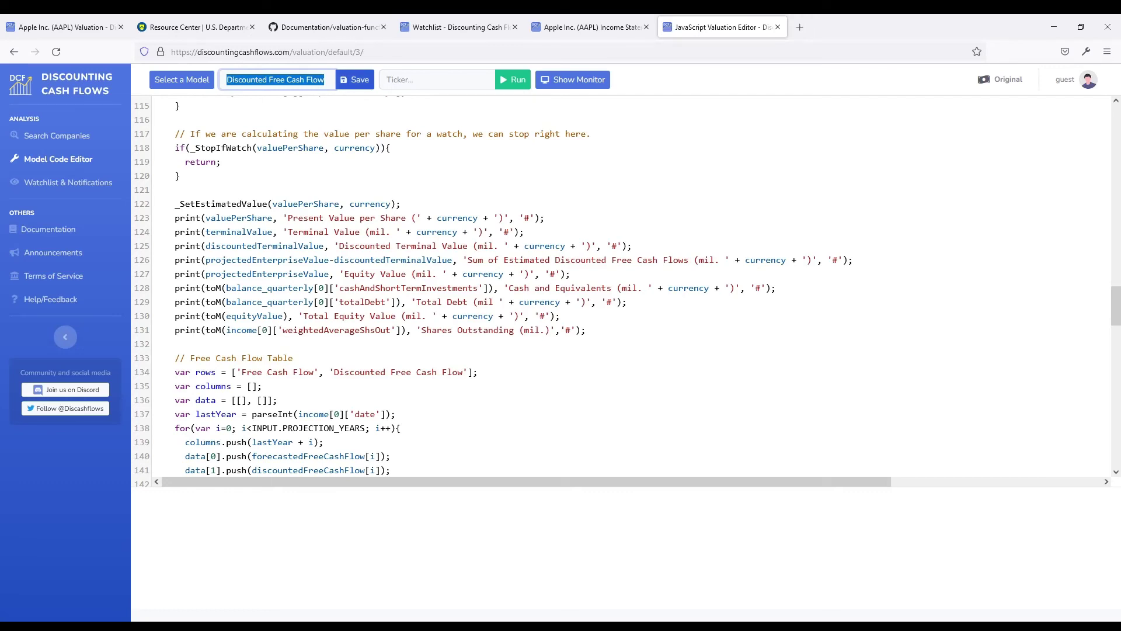
pyautogui.write('Custom')
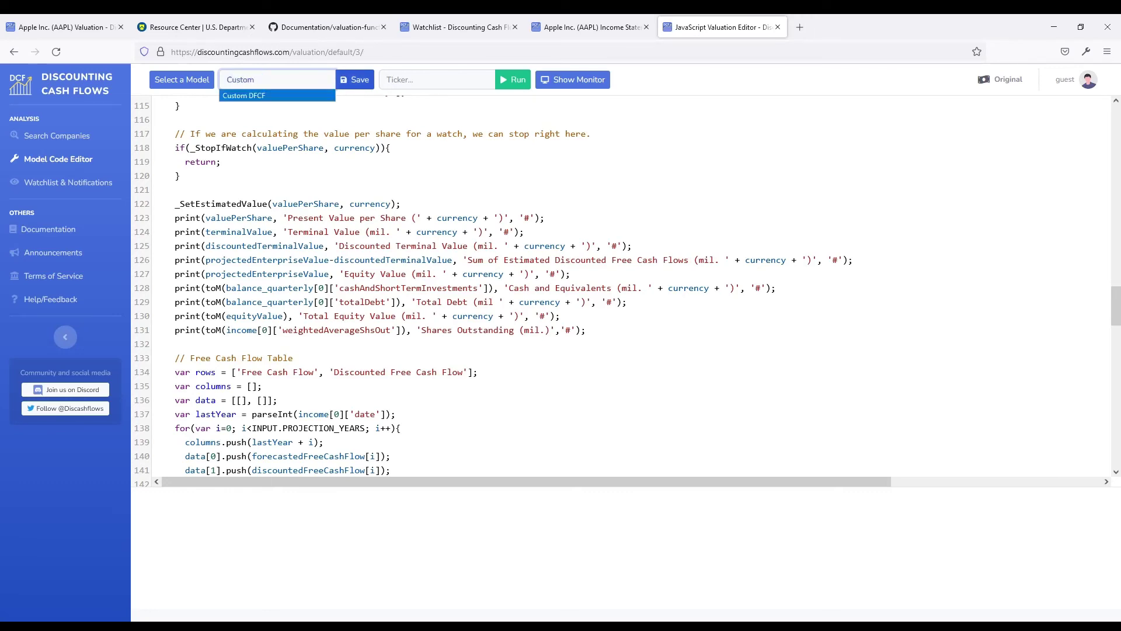
pyautogui.press('Down')
pyautogui.press('Return')
pyautogui.press('Tab')
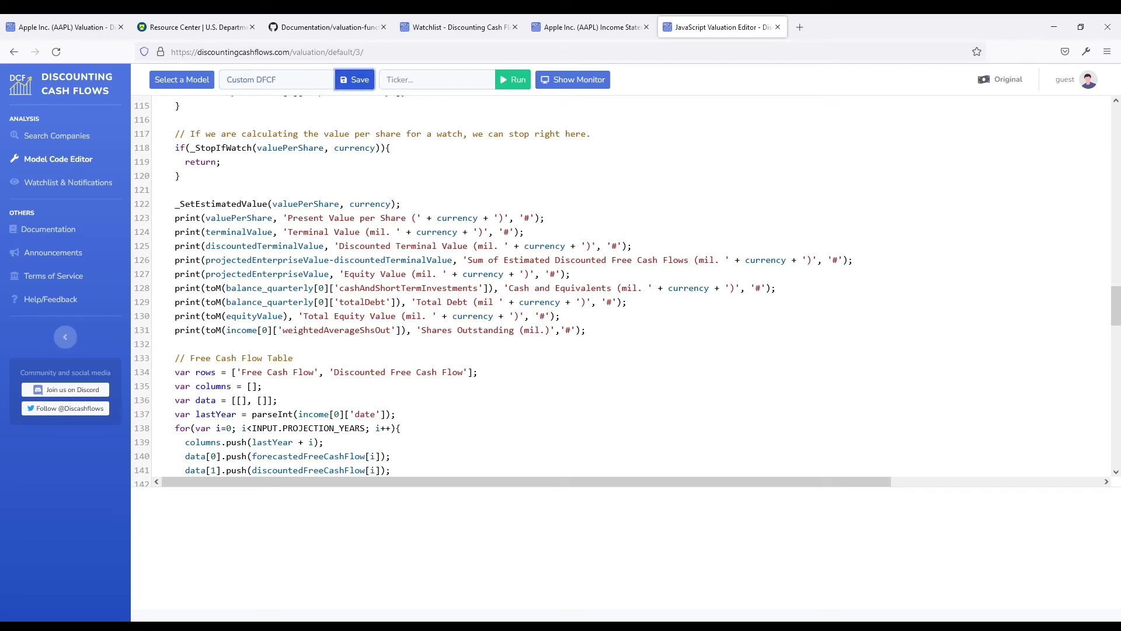
pyautogui.press('Return')
# Open AAPL's valuation page from the watchlist and select Custom DFCF from the custom models
pyautogui.click(572, 27)
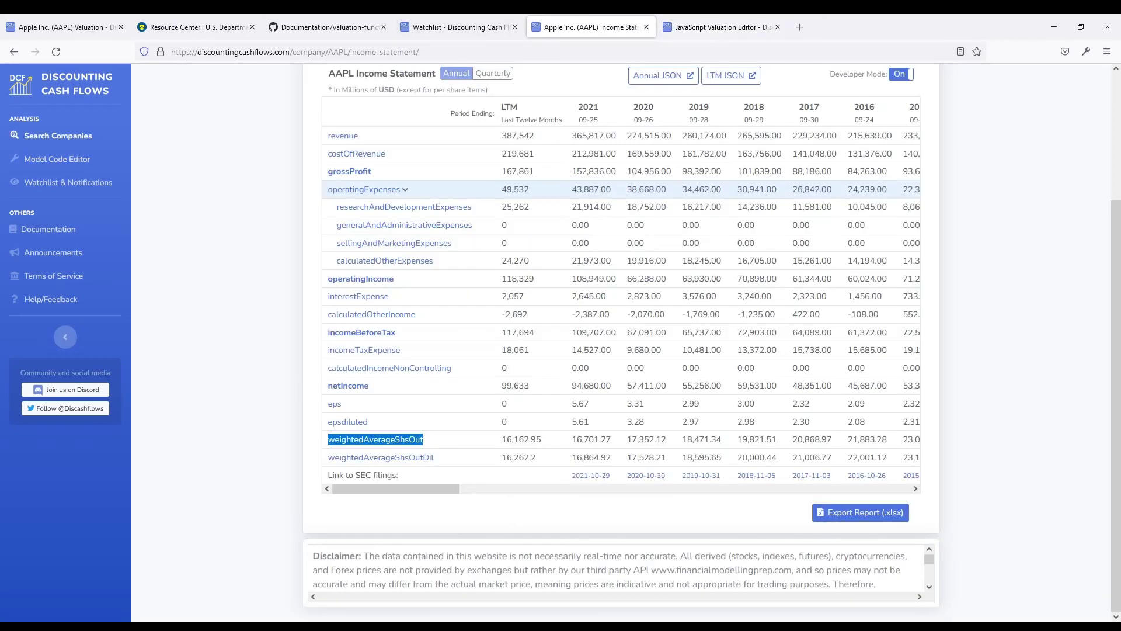
pyautogui.hotkey('ctrl', 'shift', 'Tab')
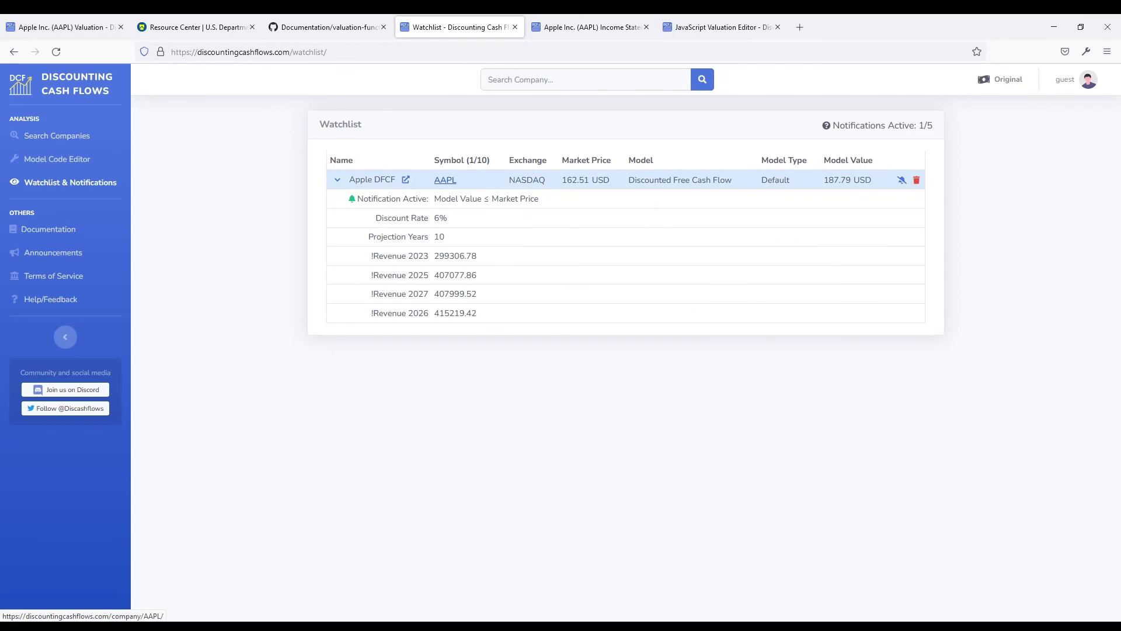
pyautogui.click(445, 180)
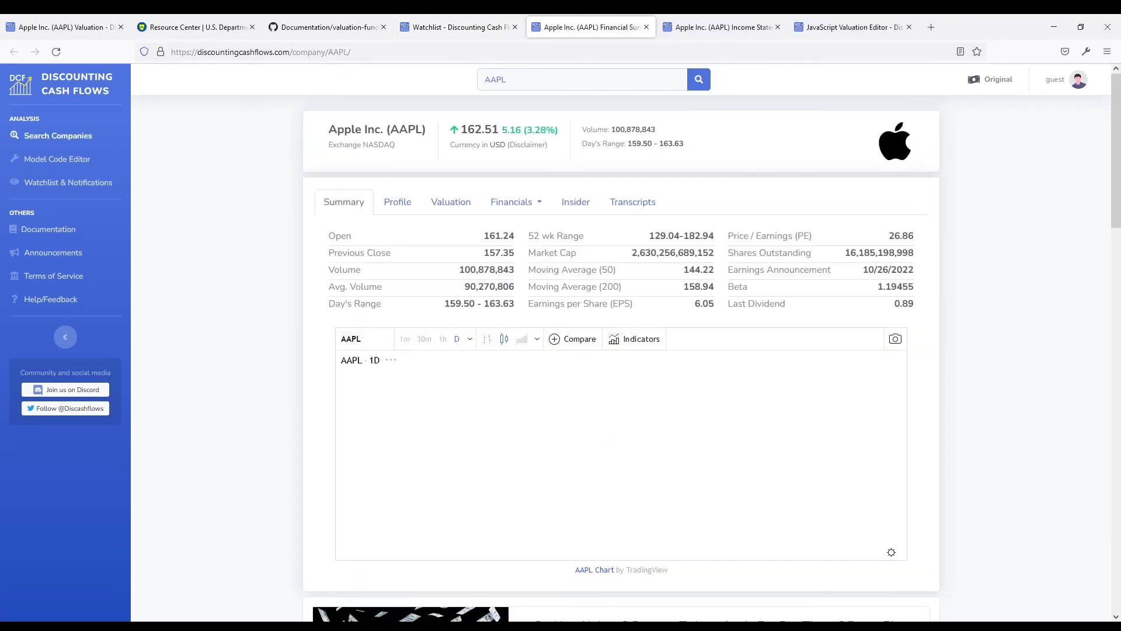
pyautogui.click(451, 201)
pyautogui.click(625, 331)
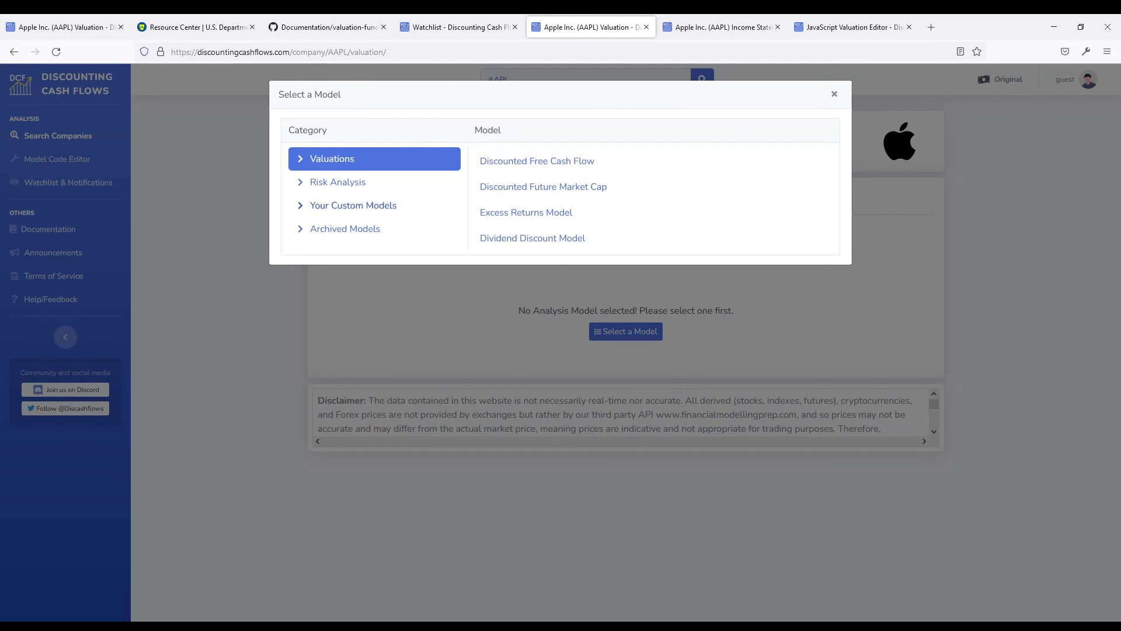
pyautogui.click(354, 205)
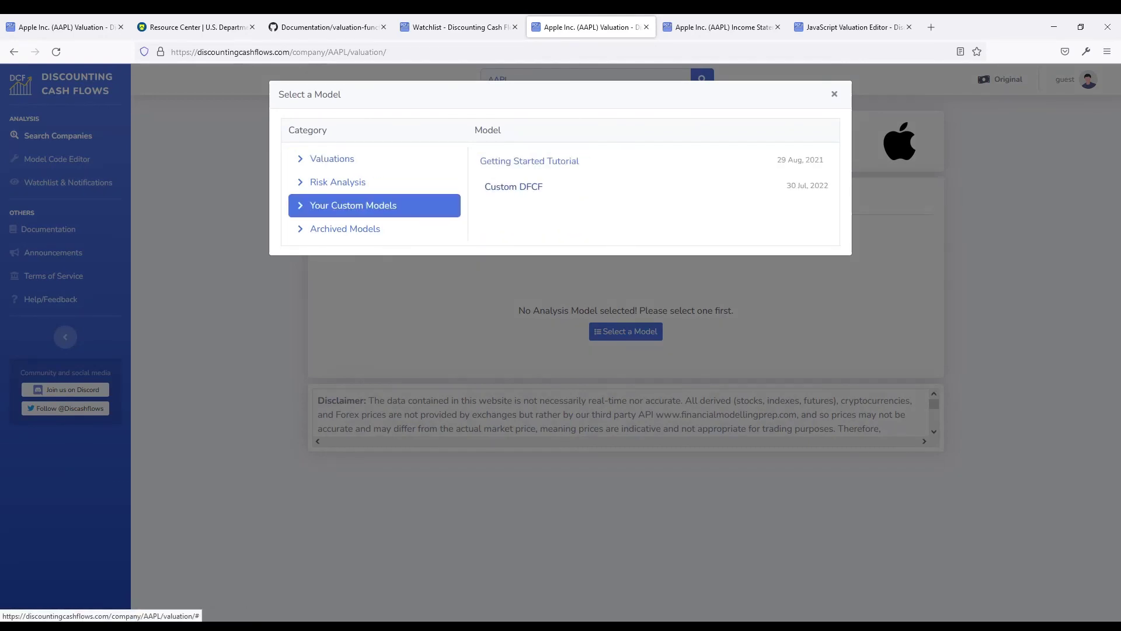
pyautogui.click(513, 186)
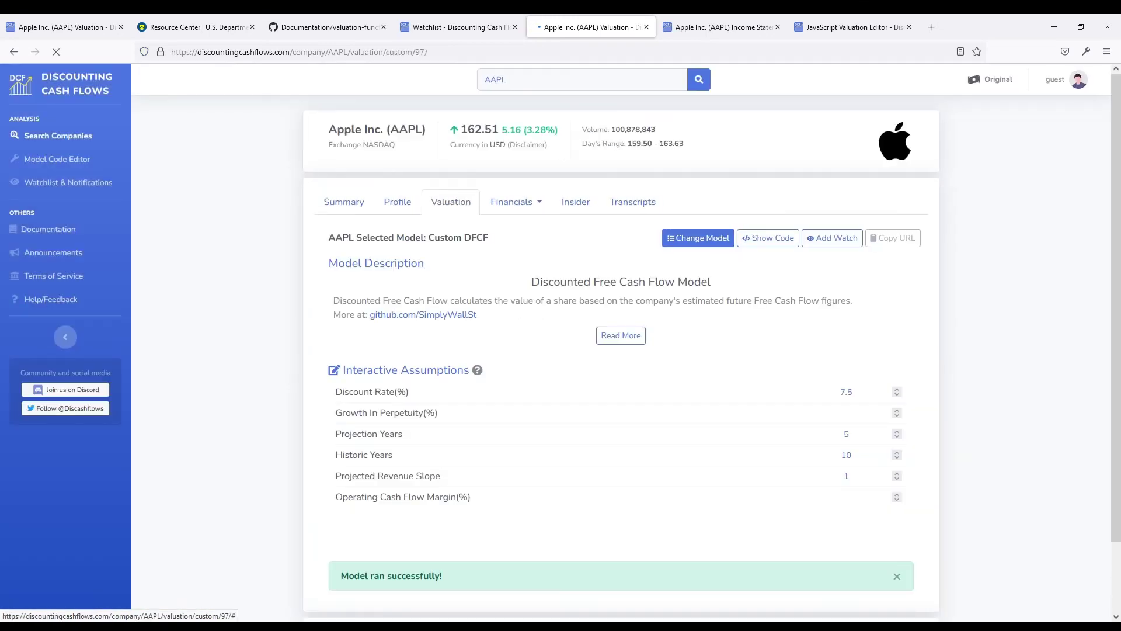
# Review the Custom DFCF assumptions, forecasts and the Shares Outstanding entry in Values of Interest
pyautogui.scroll(-5, 896, 306)
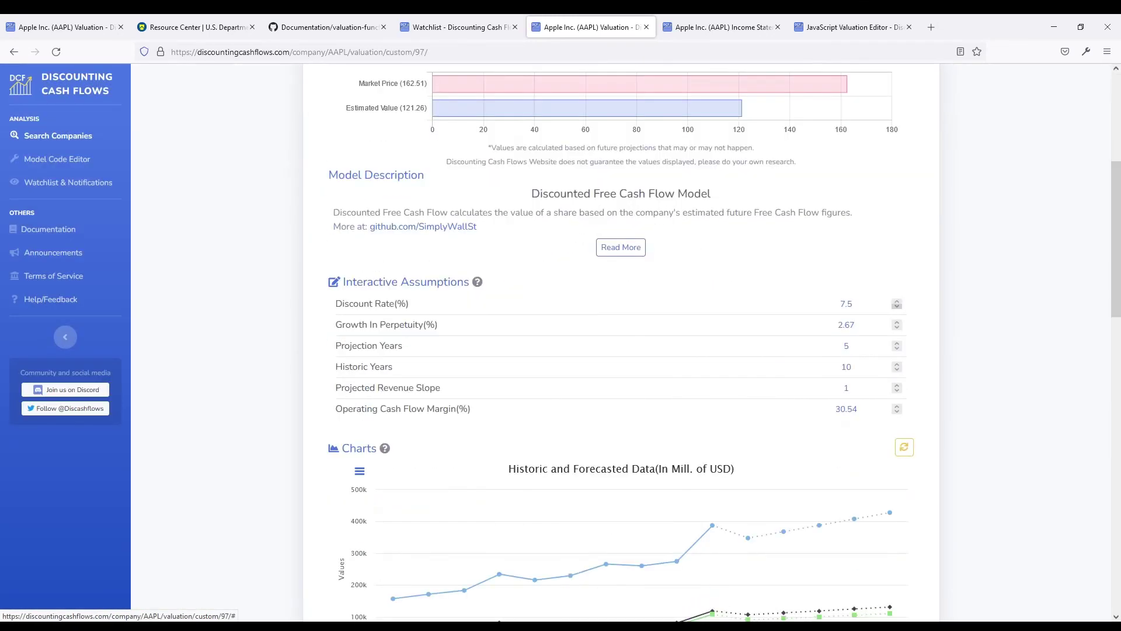
pyautogui.scroll(-5, 817, 304)
pyautogui.scroll(-4, 817, 304)
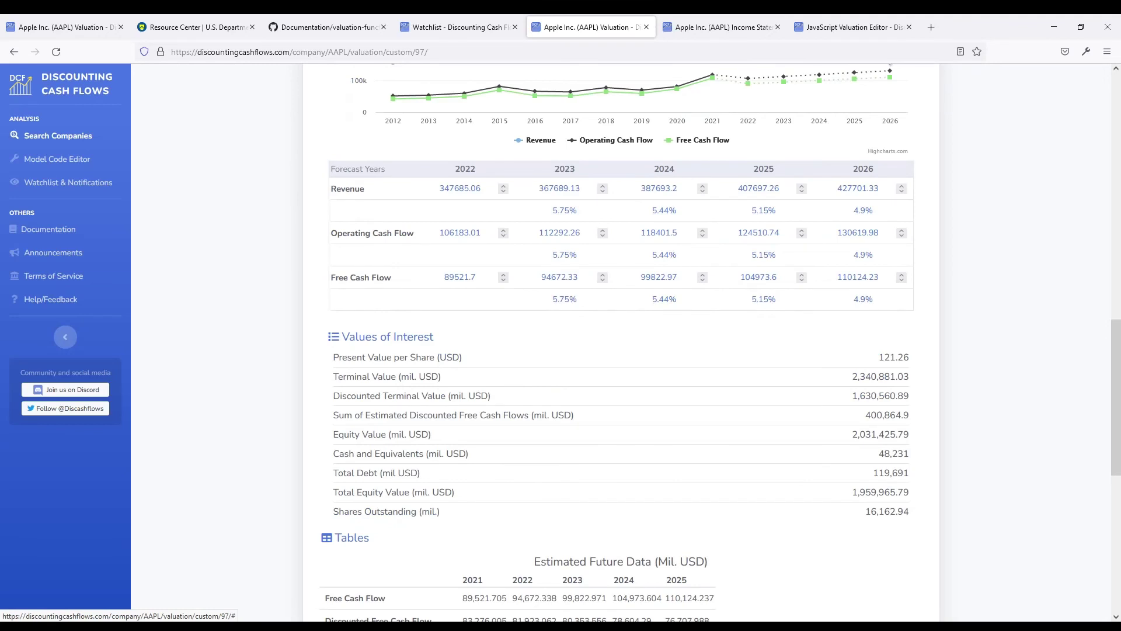
pyautogui.moveTo(334, 512); pyautogui.dragTo(910, 512)
pyautogui.click(909, 512)
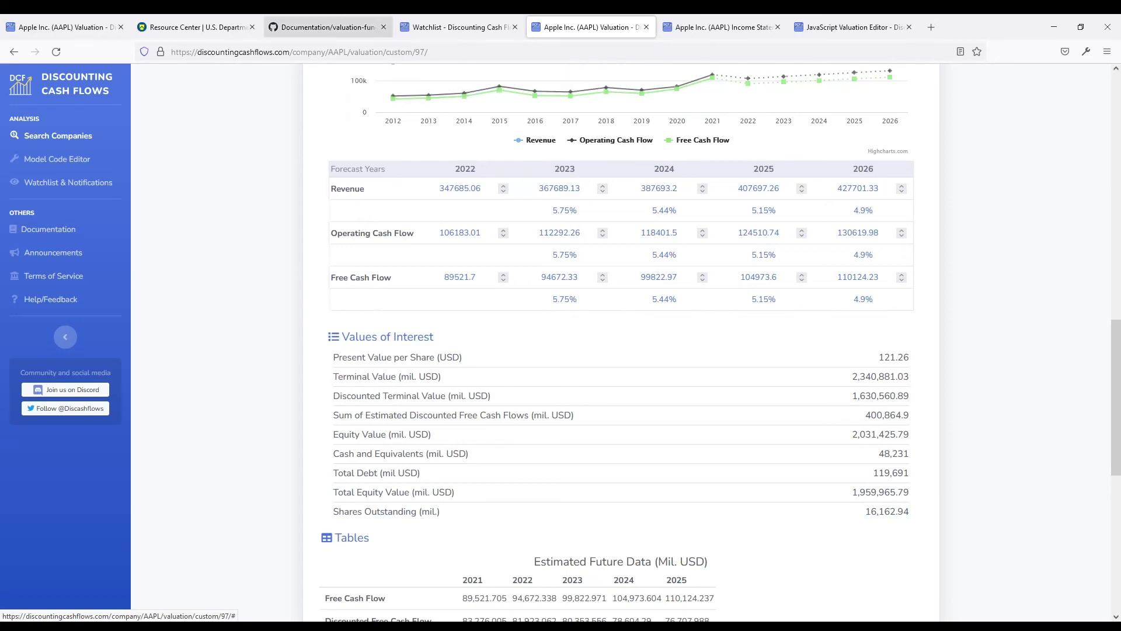
# Switch to the GitHub page of valuation-functions.js and read through the functions available for editing models
pyautogui.click(326, 27)
pyautogui.scroll(-4, 555, 339)
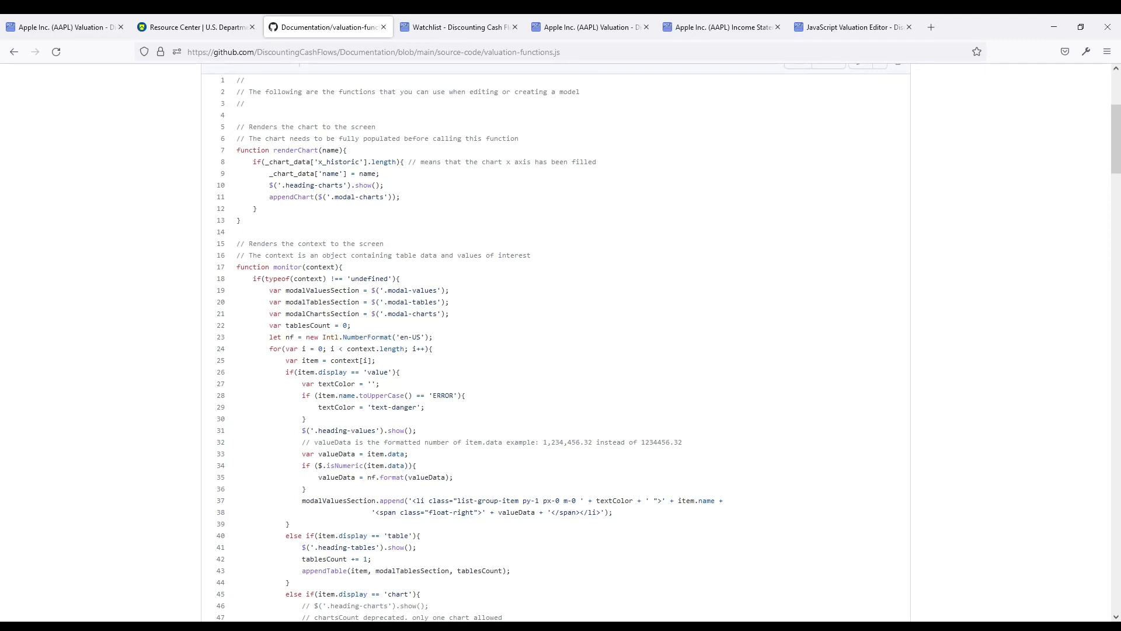
pyautogui.scroll(-1, 555, 342)
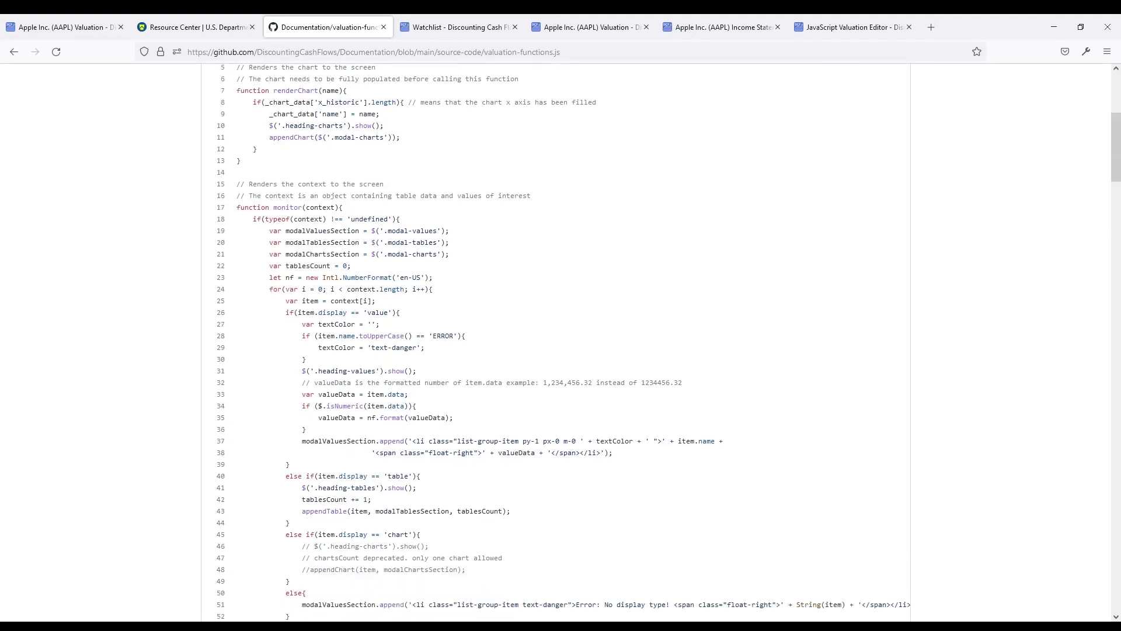